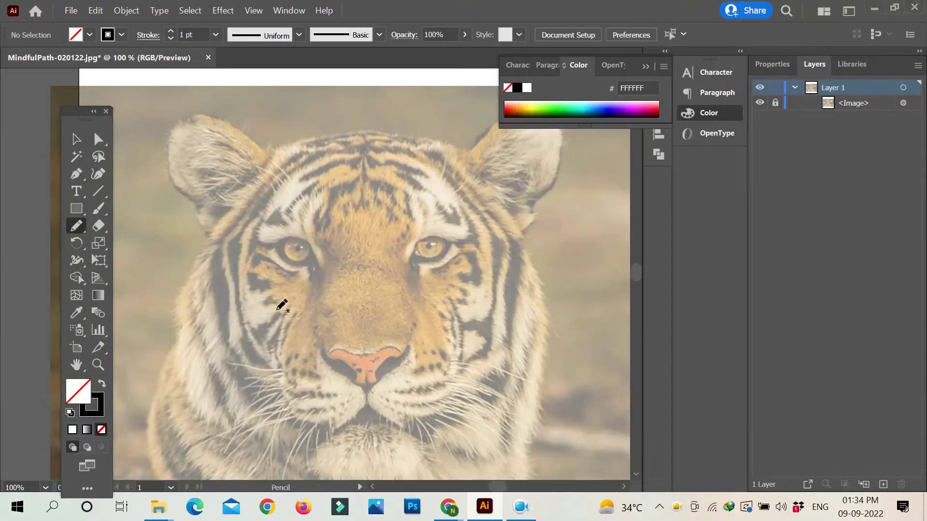
Step: At 200% zoom, trace the left eye's dark outline, fill it black and lower its opacity to 31%
key(ctrl+plus)
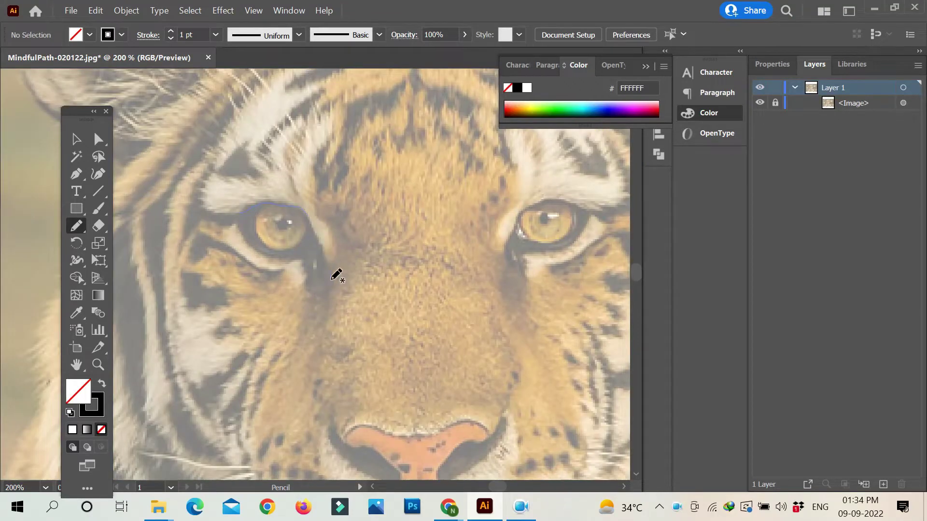
drag(214, 164, 216, 161)
click(102, 383)
key(v)
click(769, 64)
click(852, 266)
drag(857, 285, 814, 285)
Step: Draw a black circle over the left eye's iris and nudge it into place
key(l)
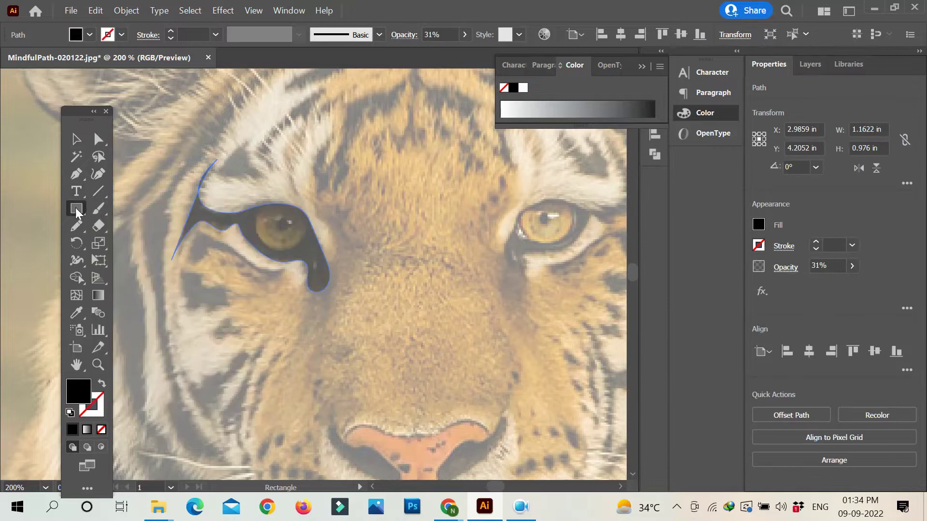
mouse_move(269, 214)
mouse_down()
mouse_move(317, 261)
mouse_move(282, 250)
mouse_up()
key(v)
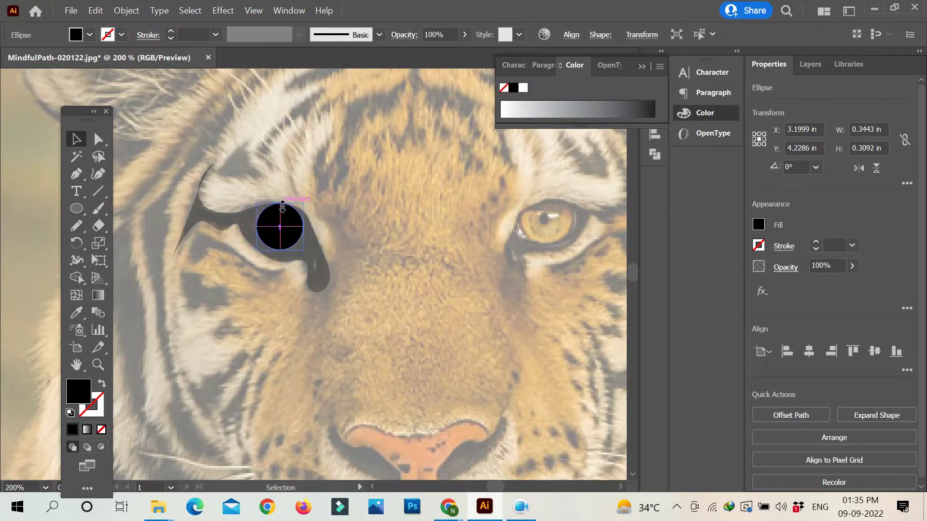
Step: Fill the iris circle with the photo's orange and lower the eye shapes' opacity
key(i)
click(525, 218)
click(75, 140)
click(424, 241)
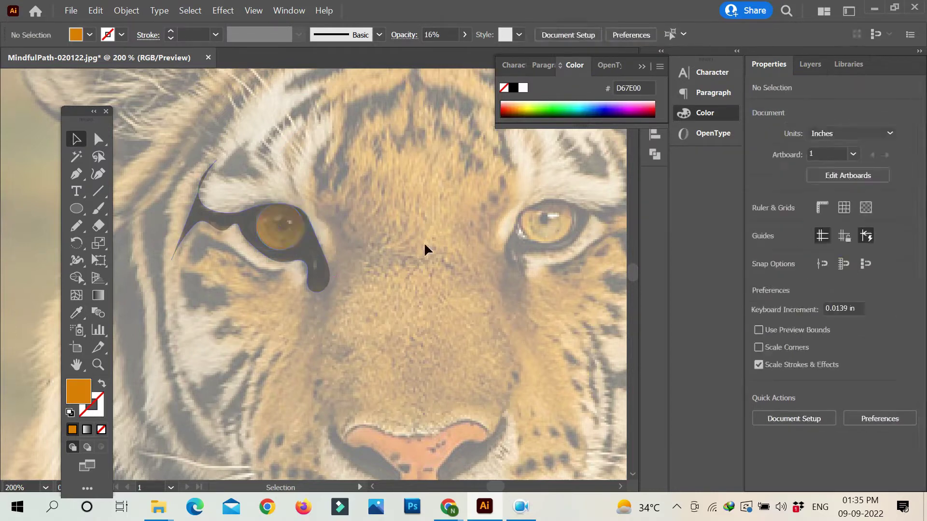
click(419, 260)
Step: Draw a black pupil and a white highlight dot on the left eye
key(n)
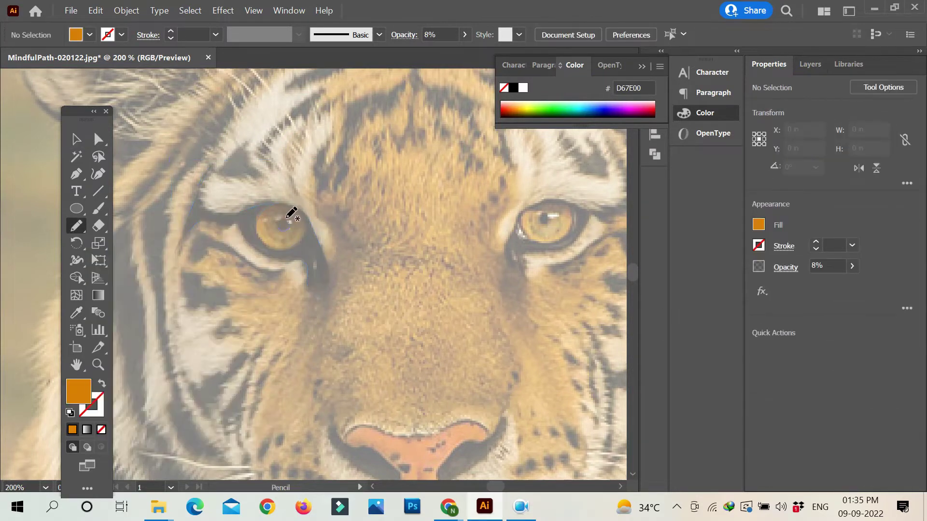
drag(279, 219, 263, 222)
click(291, 221)
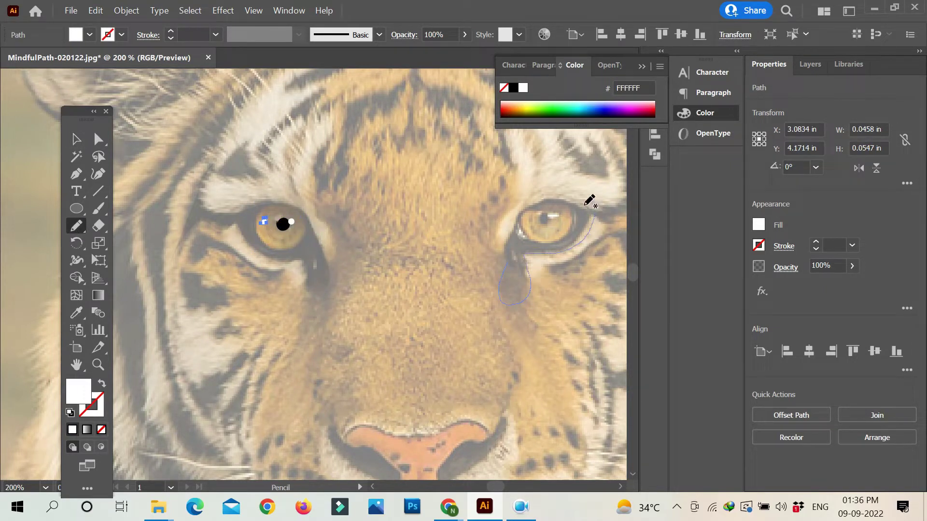
Step: Copy the pupil and highlight onto the right eye and add a second highlight
click(76, 139)
click(277, 231)
mouse_move(276, 231)
mouse_down()
mouse_move(325, 268)
mouse_move(554, 221)
mouse_up()
click(229, 207)
mouse_move(283, 223)
mouse_down()
mouse_move(314, 274)
mouse_move(545, 218)
mouse_up()
mouse_move(291, 222)
mouse_down()
mouse_move(313, 274)
mouse_move(373, 186)
mouse_up()
scroll(315, 281, up, 1)
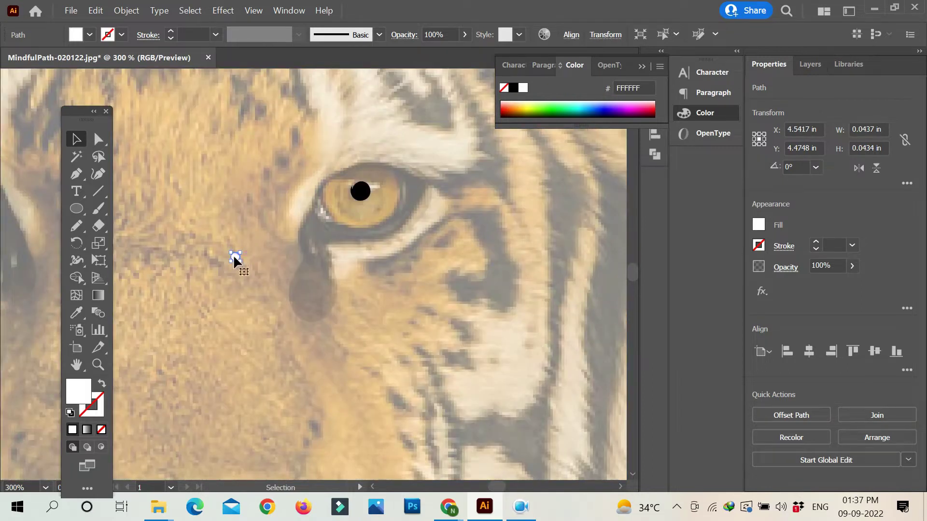
click(374, 185)
scroll(374, 185, up, 1)
drag(310, 274, 279, 269)
Step: Trace the left eye's lower rim and a beige tear mark below it
key(n)
drag(252, 309, 276, 329)
key(i)
click(198, 319)
key(n)
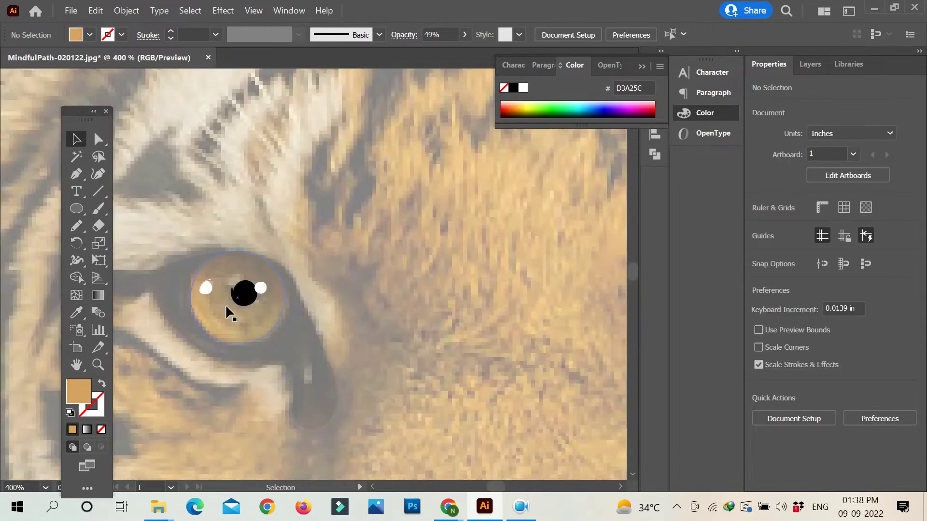
drag(306, 332, 297, 346)
Step: Restore the eye shapes to full opacity and merge the sliver atop the right eye with Shape Builder
key(ctrl+a)
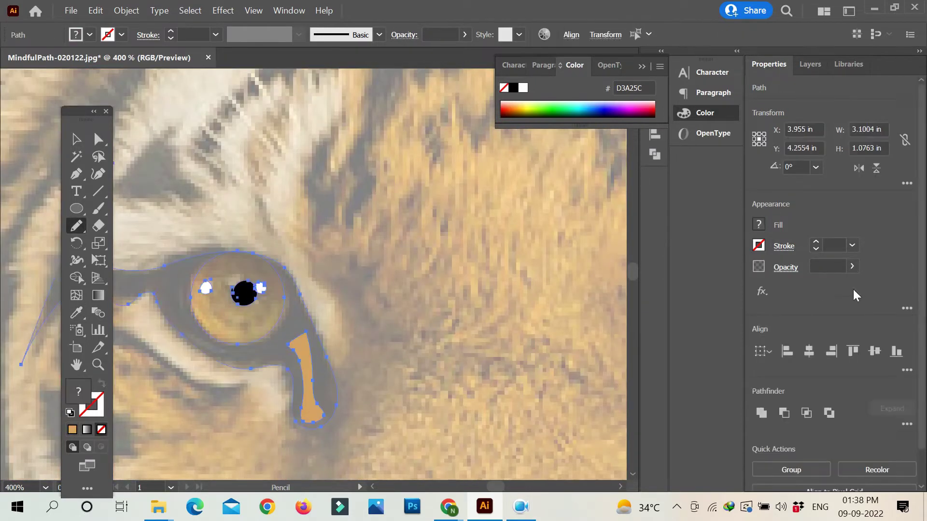
click(76, 140)
scroll(444, 265, down, 5)
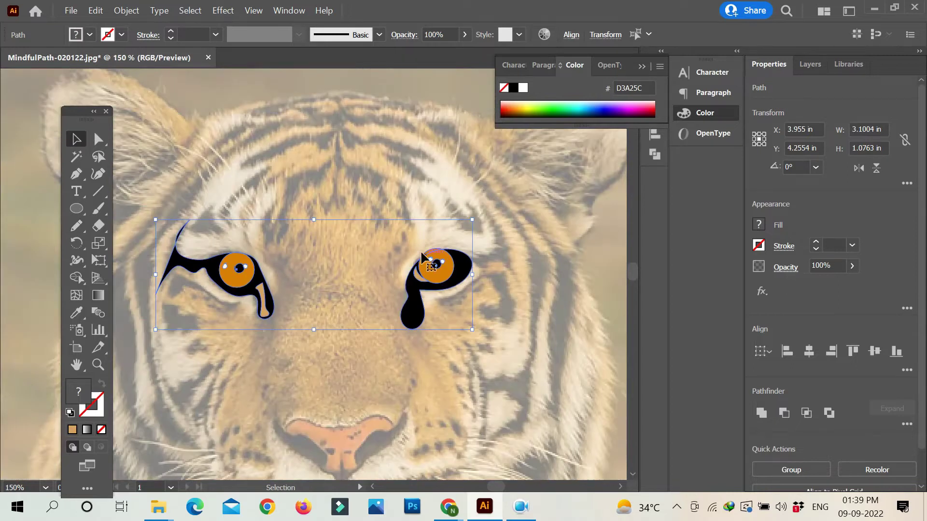
scroll(399, 244, up, 5)
click(315, 307)
key(shift+m)
click(323, 217)
key(v)
Step: Group all the eye shapes together
scroll(222, 212, down, 1)
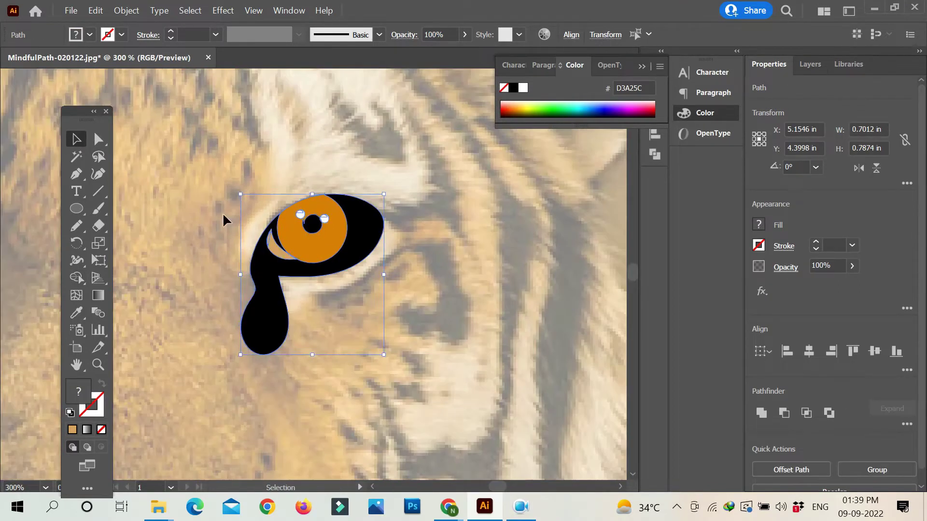
click(99, 139)
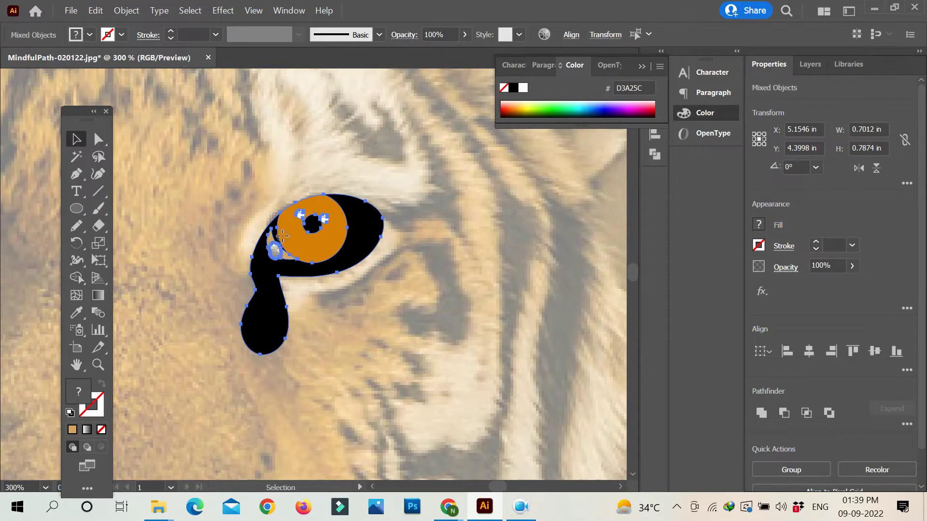
right_click(140, 95)
key(Escape)
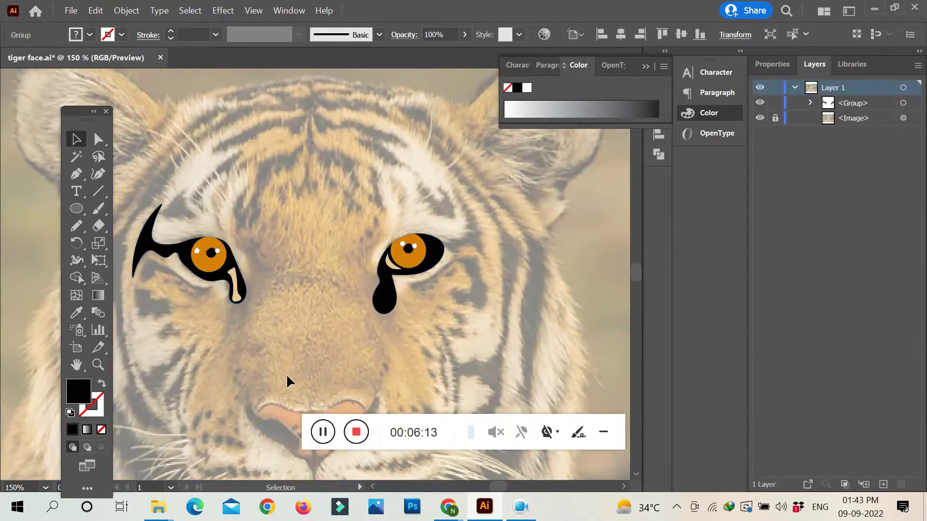
Step: Draw black stripes along the left eye's edge and lower eyelid
scroll(253, 230, down, 1)
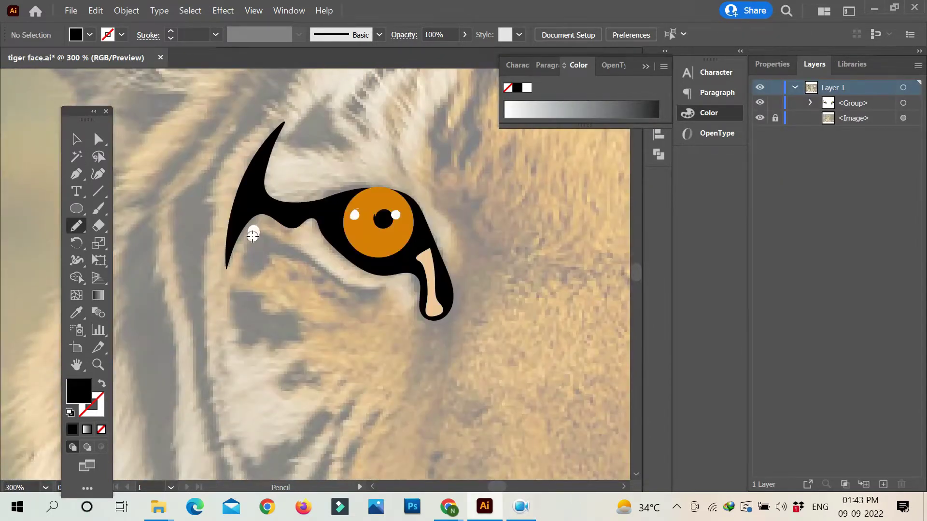
click(355, 34)
key(shift+x)
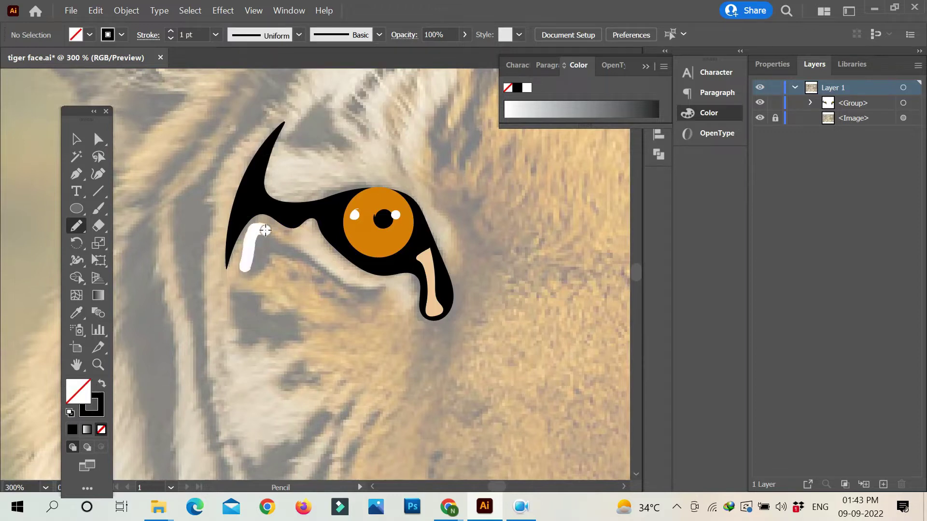
mouse_move(244, 275)
mouse_down()
mouse_move(255, 229)
mouse_move(341, 277)
mouse_up()
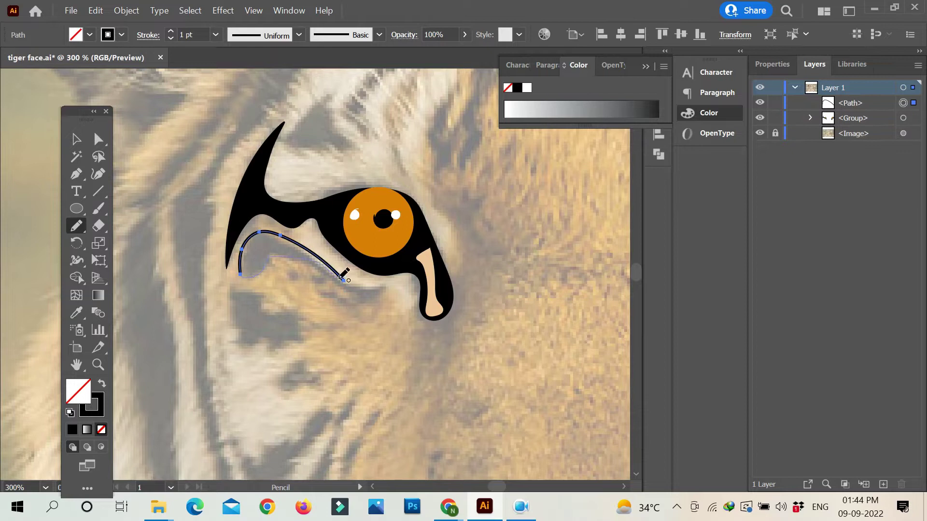
mouse_move(254, 277)
mouse_down()
mouse_move(386, 266)
mouse_move(298, 248)
mouse_up()
drag(348, 290, 242, 274)
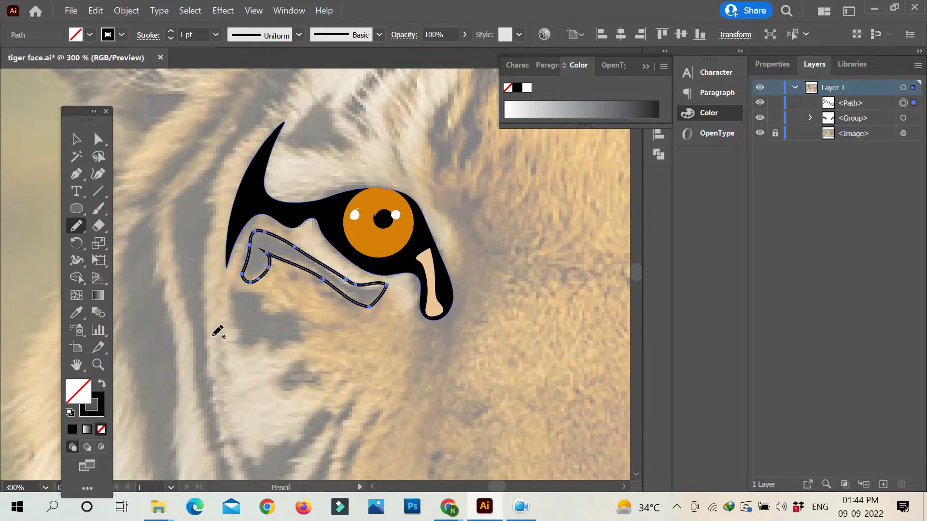
key(shift+x)
Step: Add a black patch, a spot and a long cheek stripe below the left eye
drag(244, 331, 290, 302)
click(72, 430)
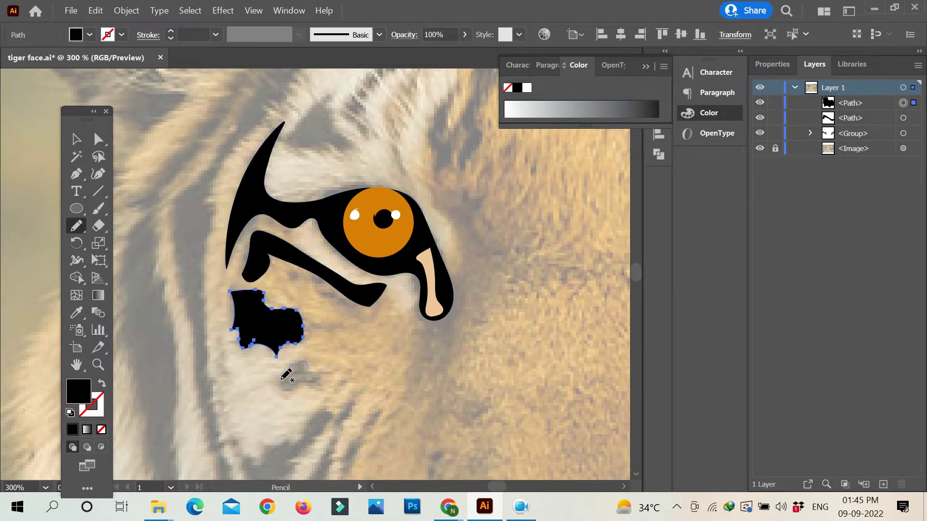
drag(290, 363, 324, 377)
scroll(314, 401, down, 3)
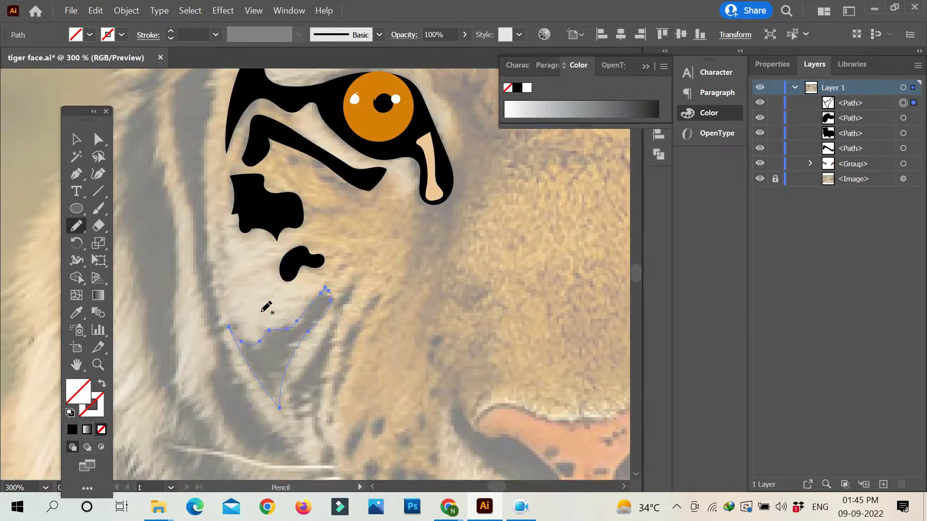
drag(263, 339, 331, 300)
drag(289, 387, 341, 310)
drag(310, 395, 291, 388)
Step: Add a thin stripe beside the cheek stripe and small black marks beneath
scroll(203, 284, down, 3)
scroll(203, 283, right, 2)
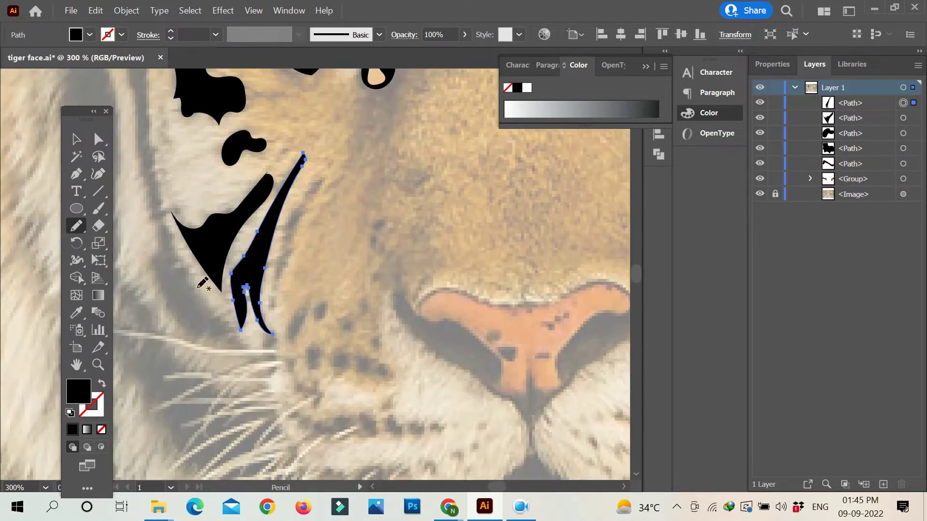
drag(295, 256, 320, 179)
mouse_move(307, 297)
mouse_down()
mouse_move(289, 340)
mouse_move(319, 320)
mouse_up()
Step: Trace two rows of whisker spots on the muzzle and fill them black
mouse_move(288, 361)
mouse_down()
mouse_move(291, 369)
mouse_move(372, 365)
mouse_move(387, 374)
mouse_up()
mouse_move(305, 415)
mouse_down()
mouse_move(341, 424)
mouse_move(383, 414)
mouse_move(424, 428)
mouse_move(485, 429)
mouse_up()
click(76, 139)
key(ctrl+a)
click(72, 429)
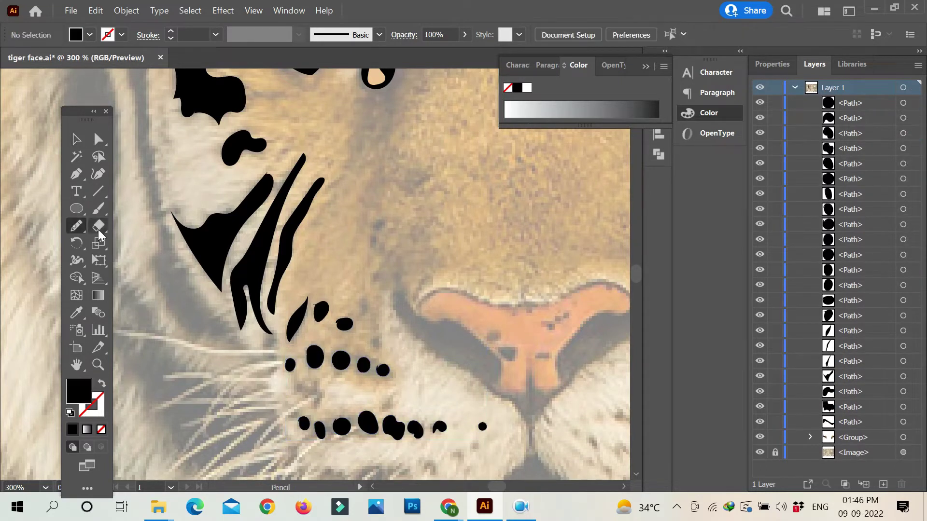
Step: Add small spots near the nose and trace a closed outline around the nose
key(n)
drag(373, 340, 377, 346)
drag(363, 303, 367, 312)
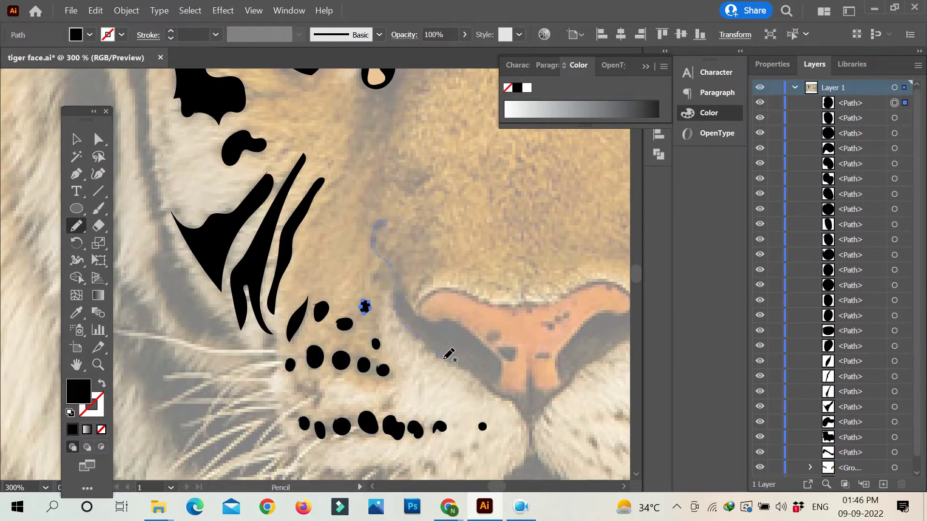
drag(434, 343, 530, 452)
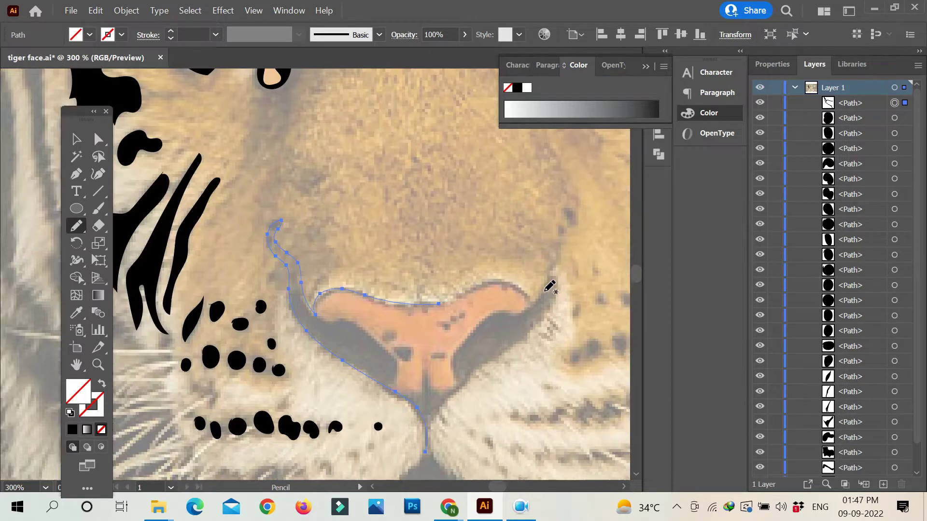
drag(419, 310, 452, 280)
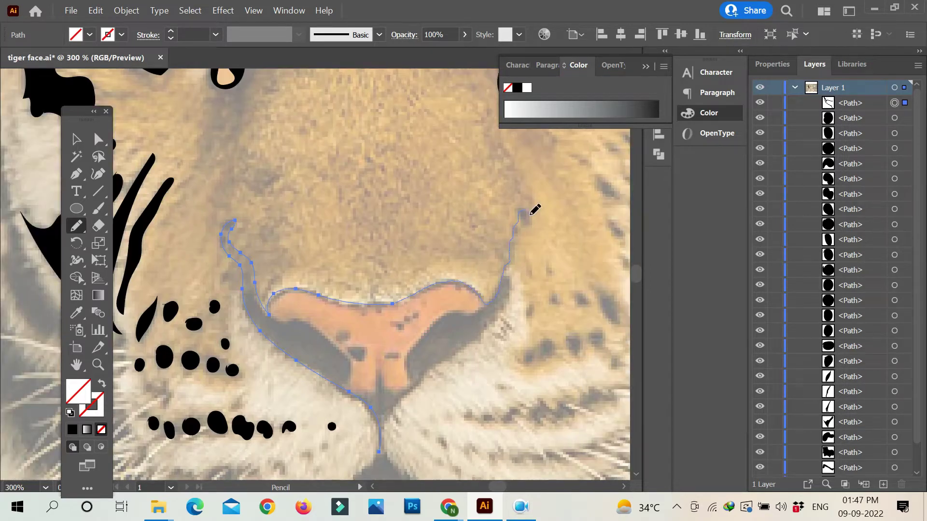
drag(379, 451, 380, 449)
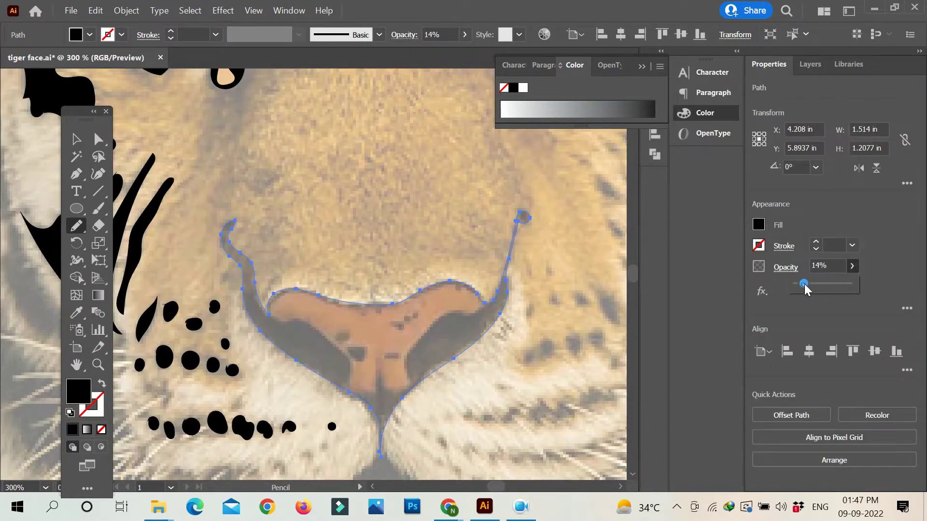
Step: Fill the nose shape with orange F4881C
key(ctrl+shift+a)
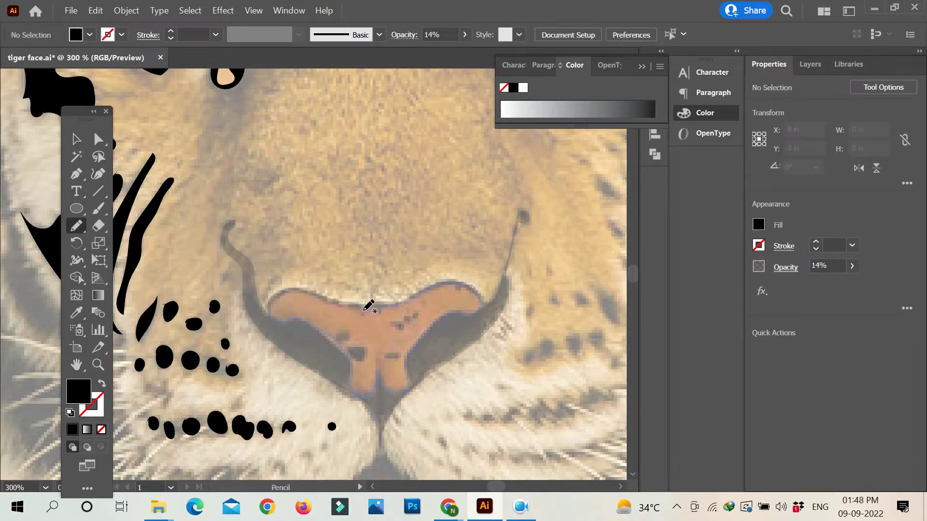
ctrl+click(387, 304)
key(i)
click(309, 250)
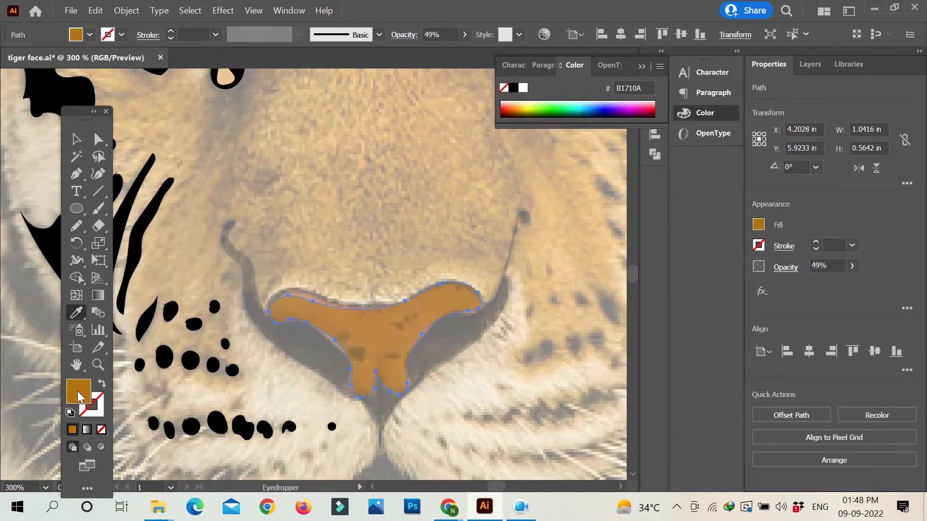
double_click(78, 391)
click(670, 228)
click(716, 381)
click(850, 226)
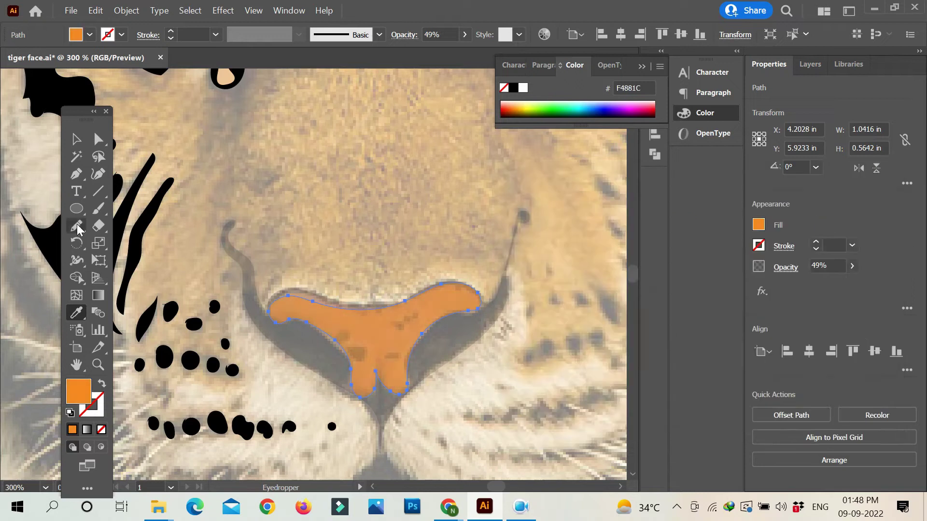
Step: Set the orange nose to 100% opacity and smooth its curves with the Curvature tool
key(v)
key(ctrl+a)
click(852, 266)
drag(840, 283, 862, 284)
click(386, 316)
key(shift+grave)
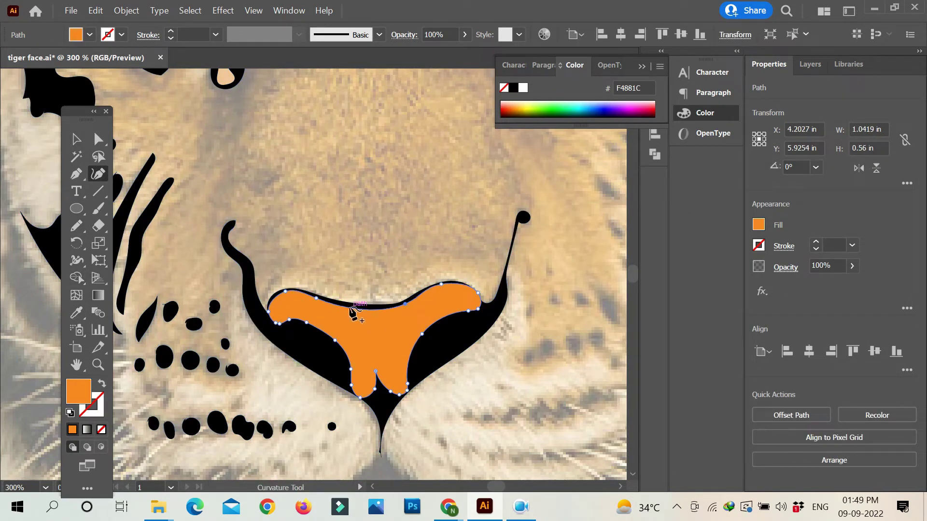
Step: Lower the nose's opacity and draw a small black mark on it
key(v)
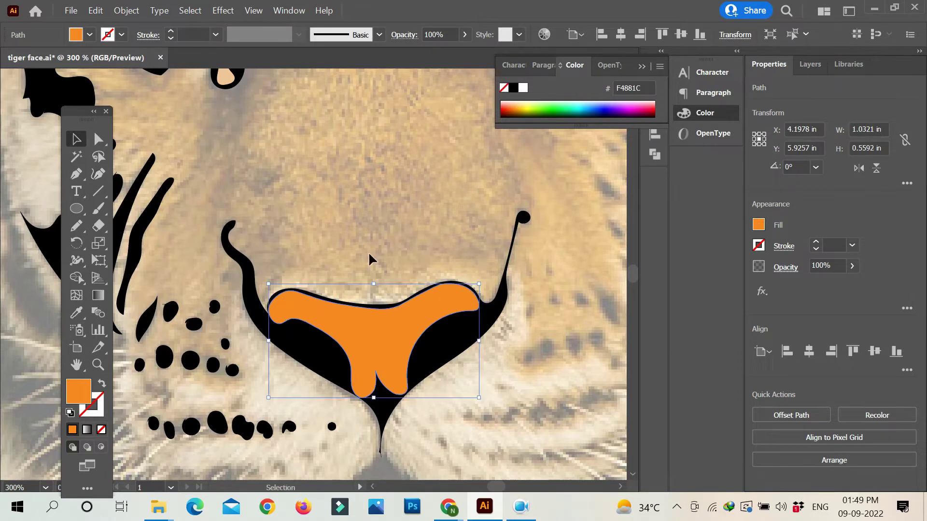
click(852, 266)
drag(861, 284, 797, 286)
key(n)
drag(338, 333, 361, 357)
click(73, 430)
Step: Draw nostril marks, a spot below the nose and whisker spots on the right muzzle
drag(399, 326, 417, 315)
drag(385, 355, 397, 356)
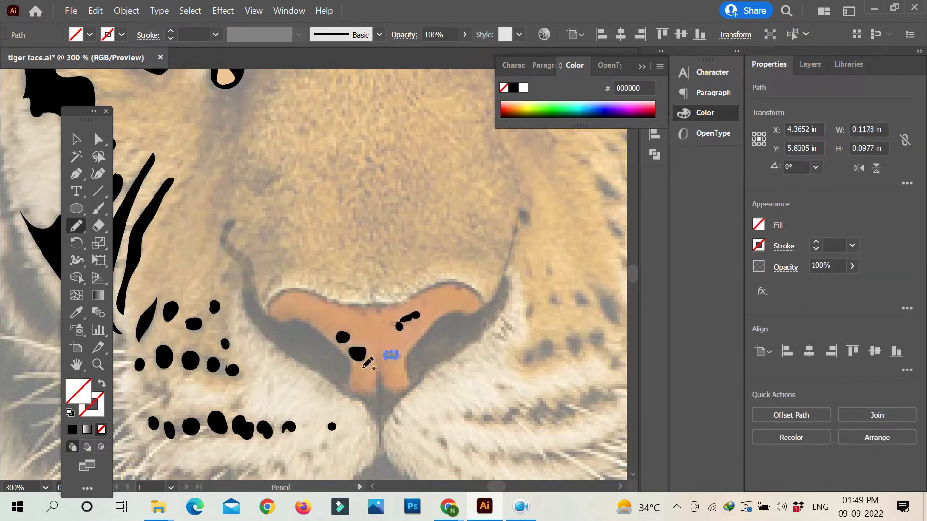
drag(485, 457, 555, 452)
drag(432, 418, 490, 411)
drag(555, 410, 571, 398)
drag(525, 352, 521, 361)
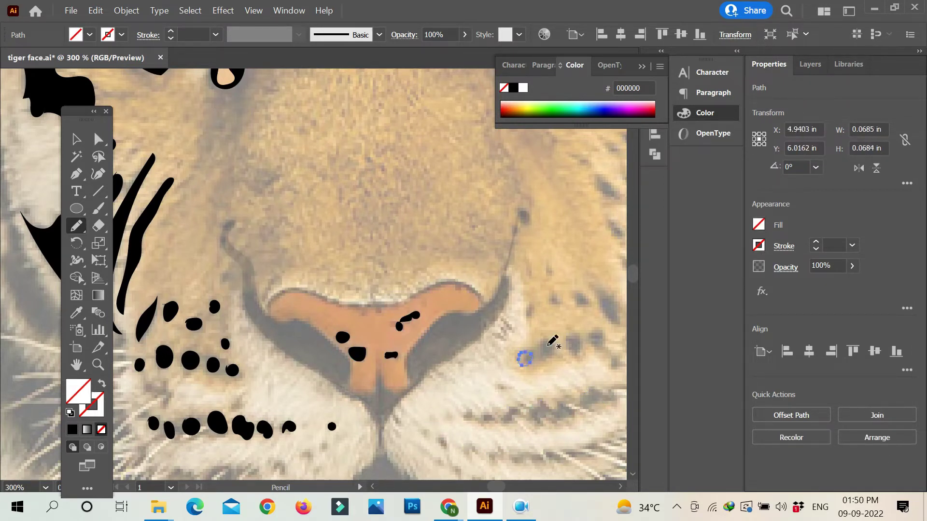
drag(530, 280, 528, 261)
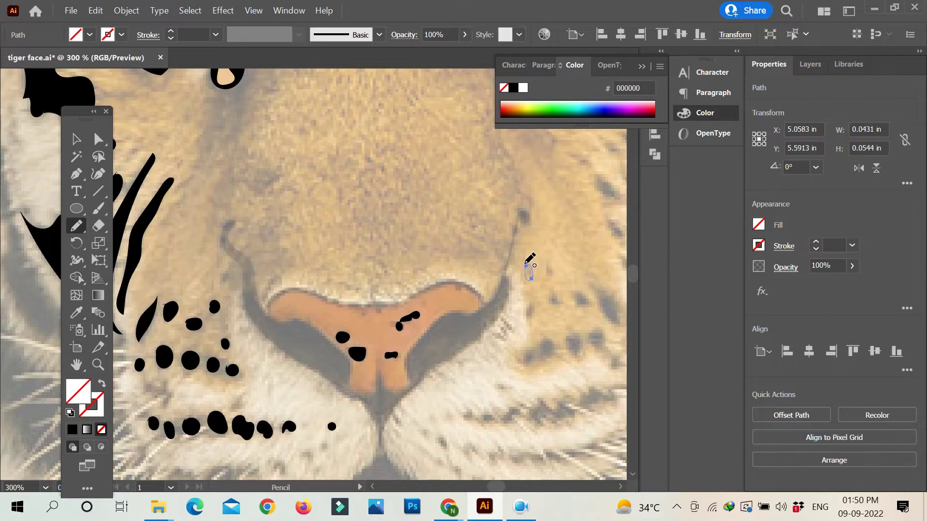
Step: Fill the new muzzle spots black and clear the selection
key(v)
drag(439, 386, 531, 451)
click(513, 87)
scroll(517, 248, right, 3)
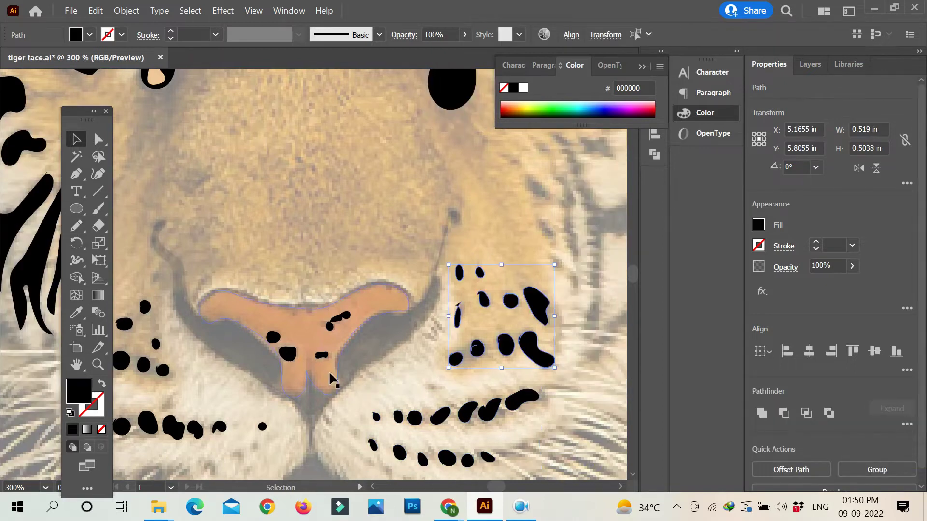
click(547, 209)
scroll(483, 271, up, 5)
scroll(483, 270, right, 8)
Step: Trace a long stripe outline beside the right eye down the cheek
key(n)
drag(276, 378, 318, 438)
drag(300, 300, 331, 427)
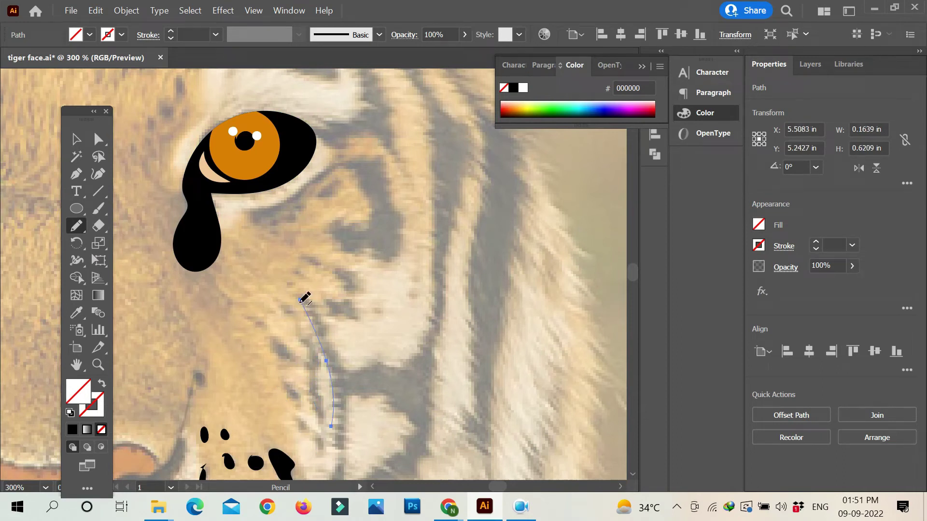
scroll(338, 459, down, 3)
drag(331, 337, 331, 381)
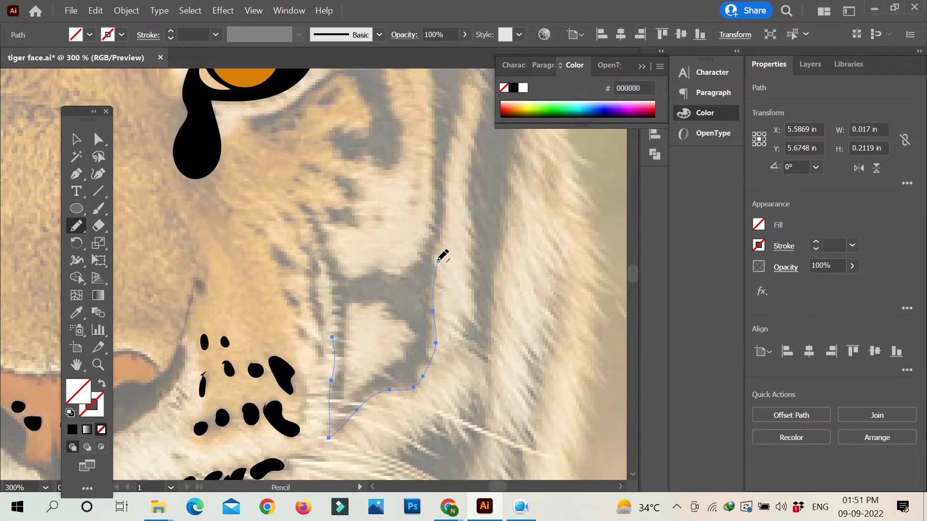
drag(439, 259, 438, 261)
Step: Extend the stripe up toward the ear and fill it black
scroll(184, 337, right, 5)
scroll(305, 198, up, 3)
scroll(305, 198, right, 5)
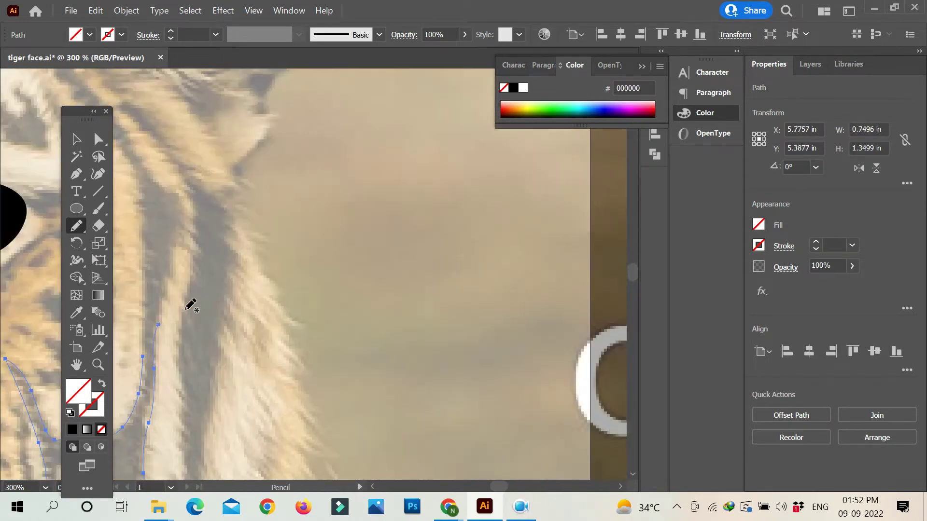
scroll(155, 180, up, 5)
drag(223, 420, 209, 309)
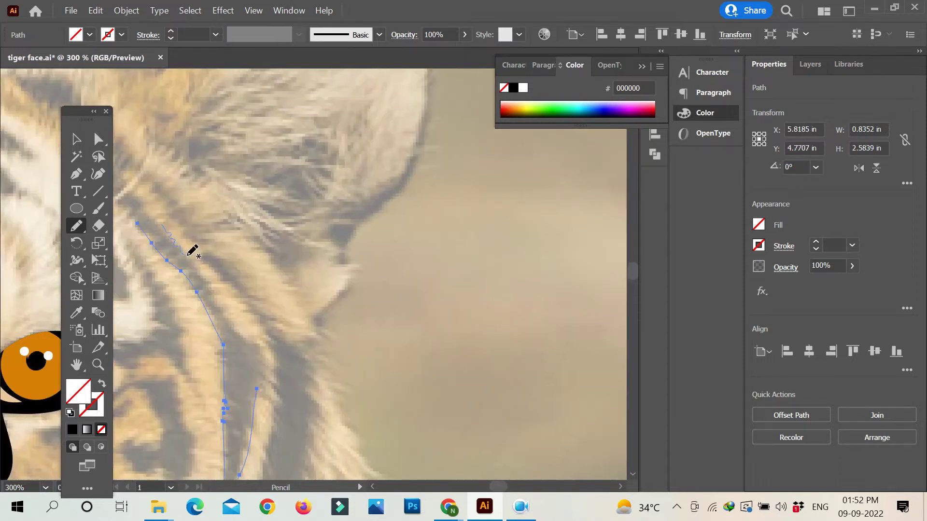
scroll(260, 371, up, 3)
scroll(381, 303, left, 9)
click(72, 429)
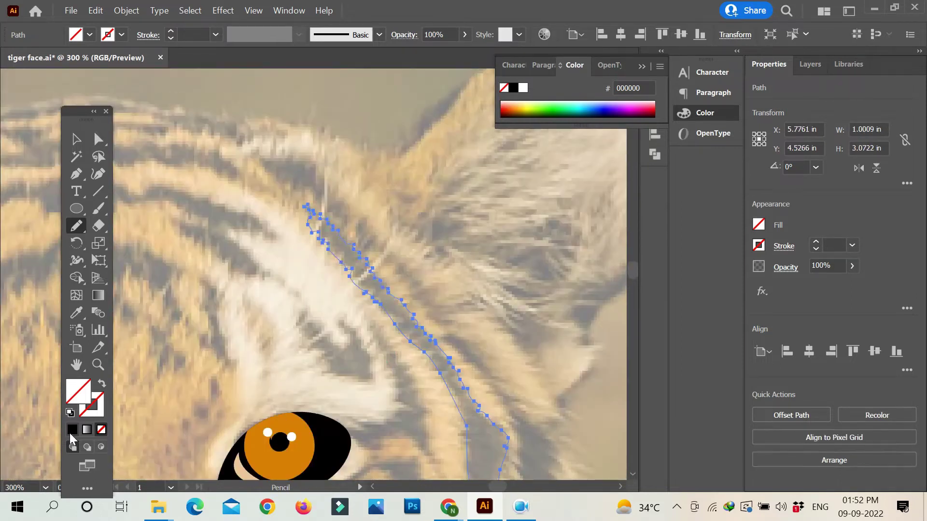
Step: Select all the artwork and hide the tiger photo layer in the Layers panel
key(ctrl+1)
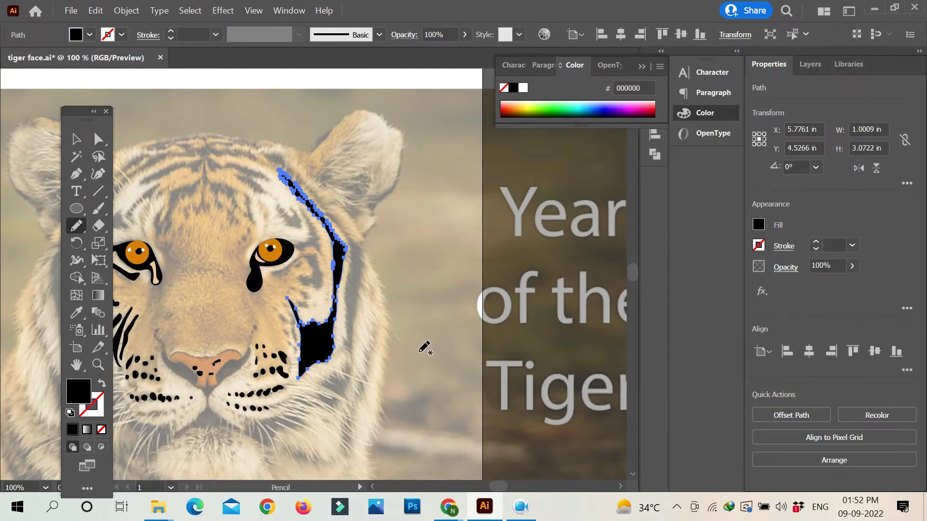
key(v)
click(424, 347)
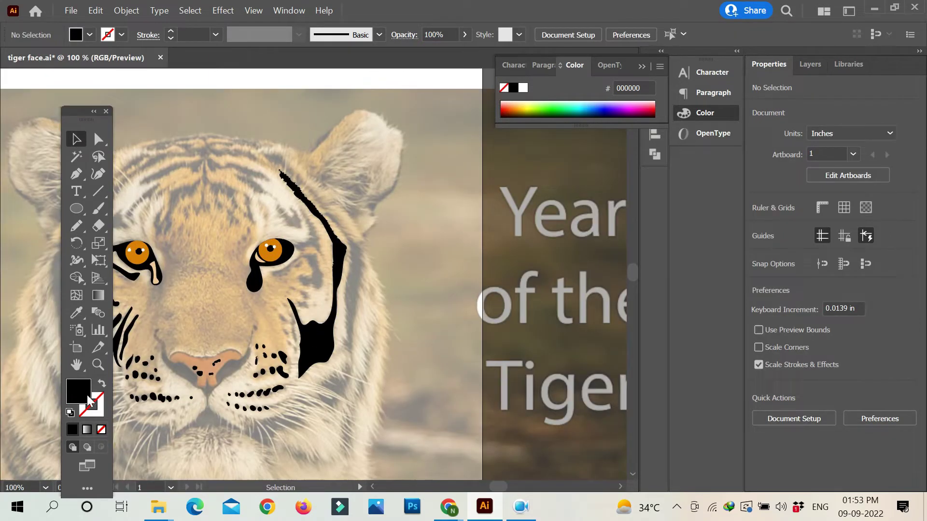
key(ctrl+a)
key(F7)
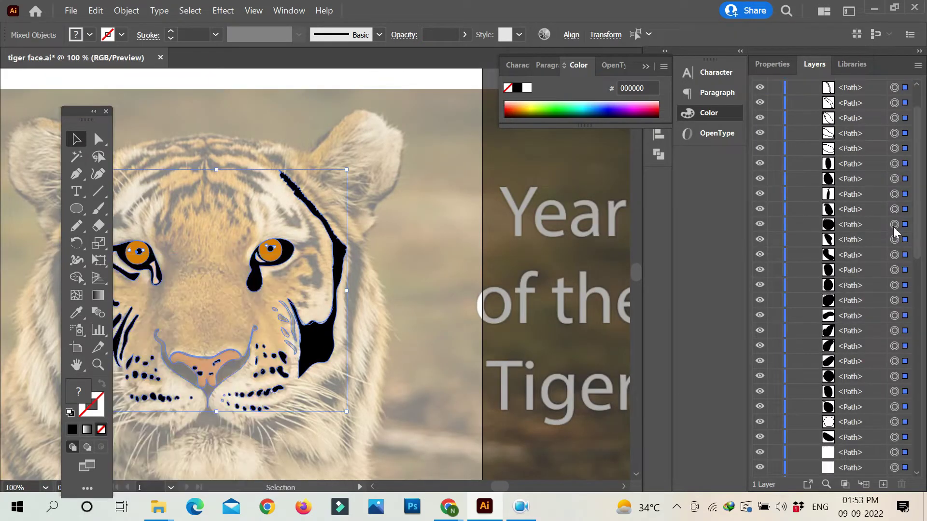
scroll(894, 230, down, 10)
click(760, 470)
Step: Check the artwork's opacity, deselect, and zoom in on the face artwork
right_click(184, 347)
key(Escape)
right_click(203, 367)
key(Escape)
click(769, 64)
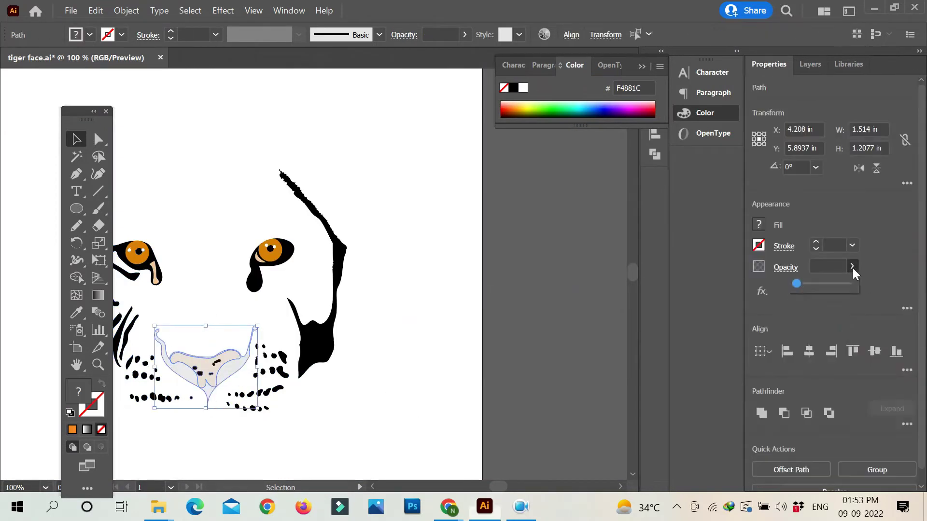
click(377, 395)
key(ctrl+0)
key(ctrl+plus)
key(ctrl+plus)
key(F7)
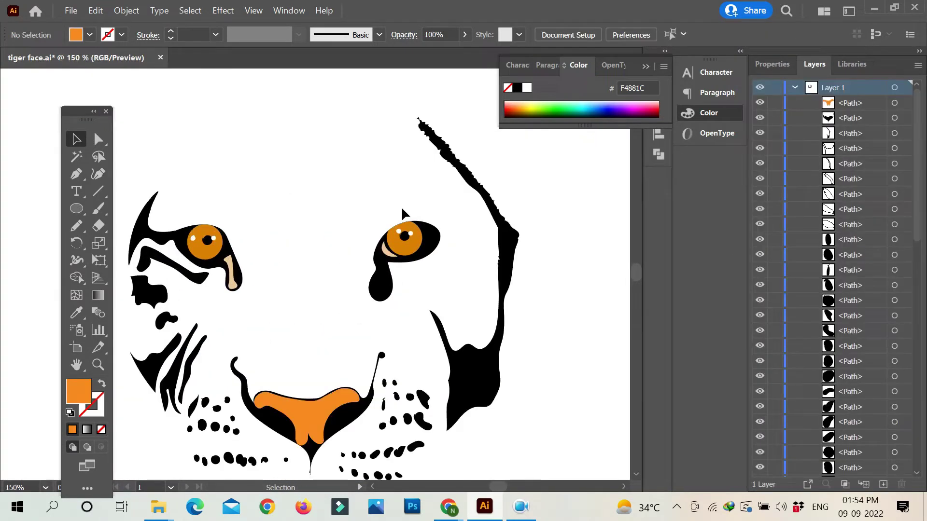
Step: Group all the traced shapes and show the tiger photo again
key(ctrl+a)
key(ctrl+g)
key(shift+ctrl+a)
click(760, 118)
scroll(592, 309, down, 3)
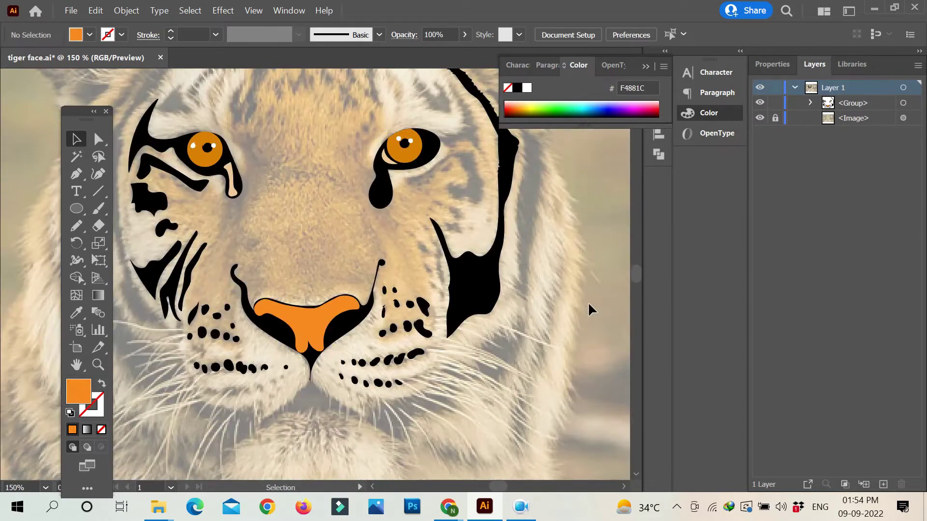
scroll(588, 302, up, 5)
scroll(588, 303, right, 2)
scroll(588, 302, down, 3)
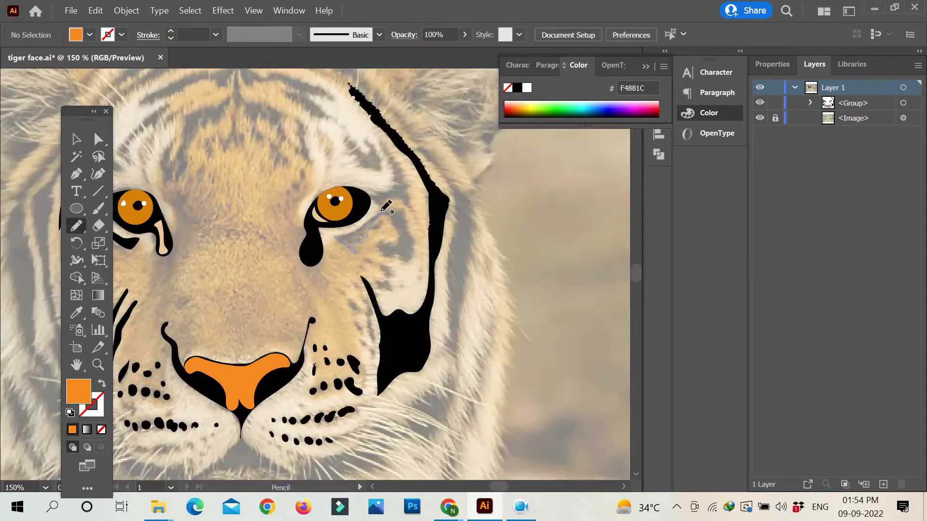
Step: Draw black stripe patches beneath the right eye and down the right cheek
drag(385, 211, 382, 209)
click(517, 88)
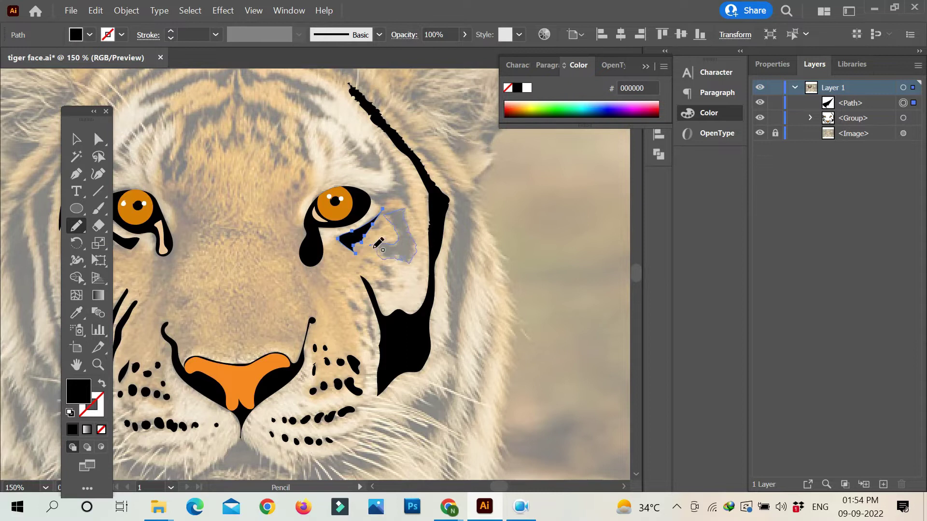
drag(381, 253, 382, 212)
click(518, 87)
drag(353, 287, 370, 340)
key(v)
drag(362, 289, 322, 324)
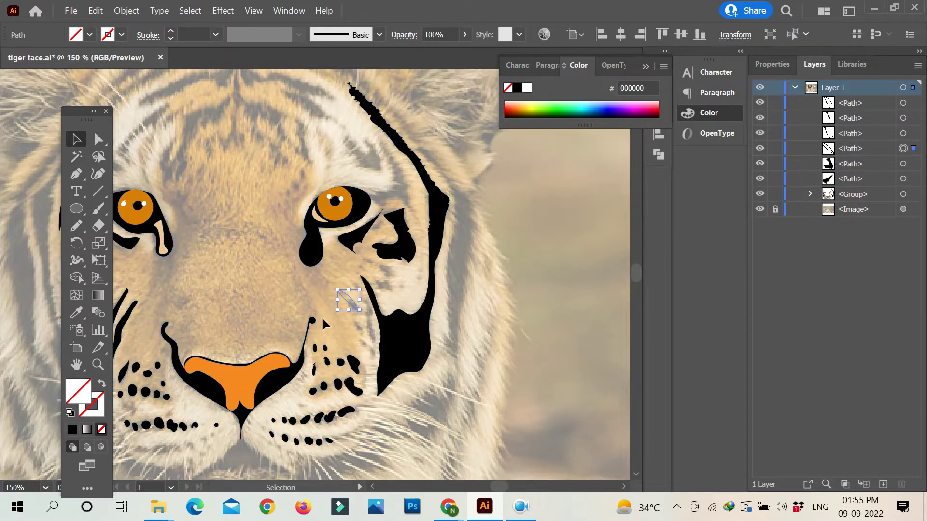
click(72, 429)
click(361, 344)
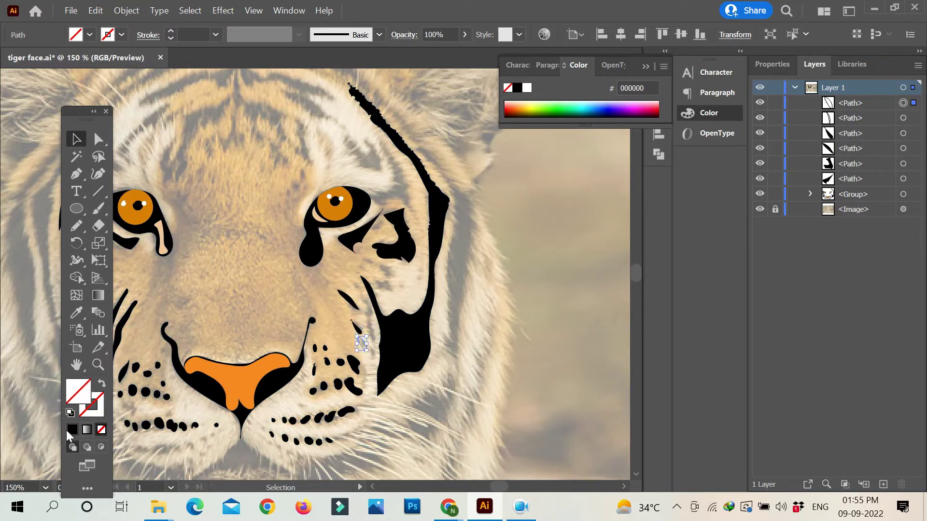
click(72, 429)
Step: Add a small black stripe near the cheek and trace the outline under the mouth
key(n)
drag(381, 265, 393, 278)
click(72, 429)
scroll(291, 289, down, 5)
scroll(291, 289, left, 5)
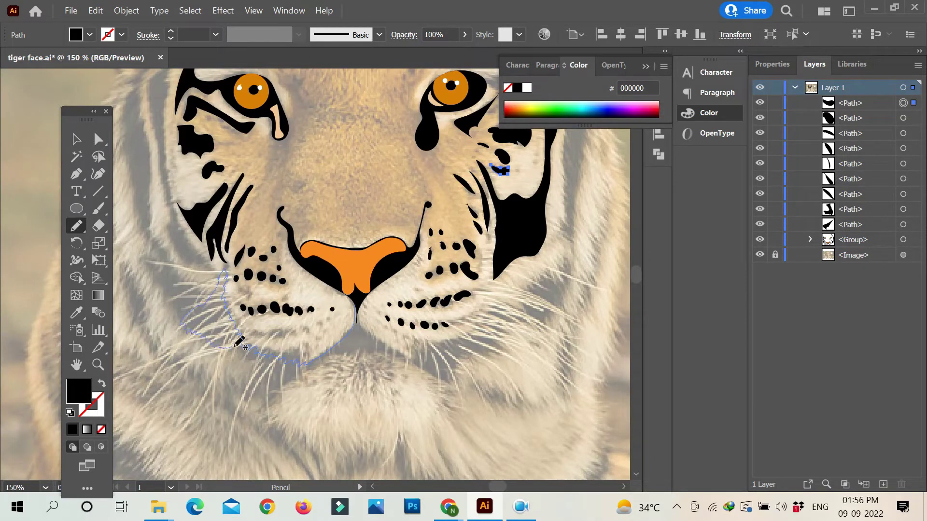
drag(271, 399, 363, 345)
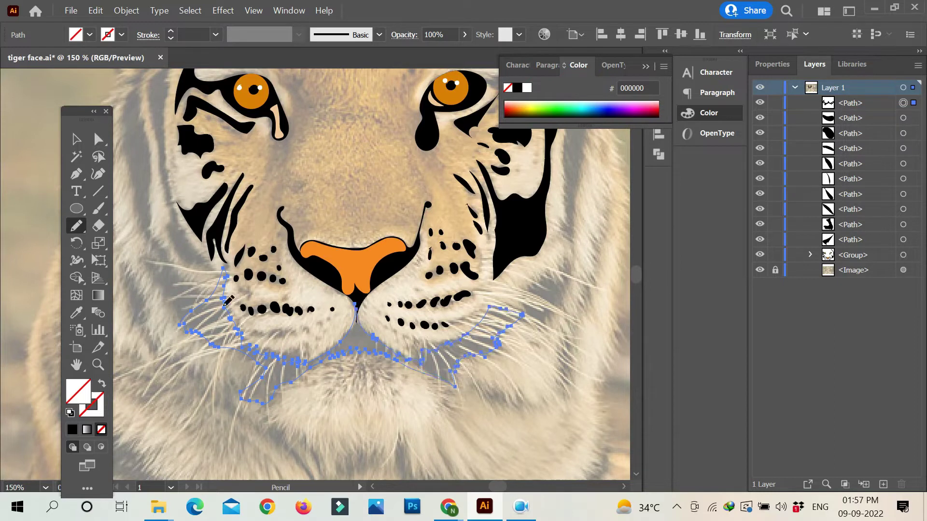
Step: Fill the mouth outline black and add black stripes on both jaws and the left cheek
click(72, 429)
click(159, 305)
drag(556, 280, 556, 279)
click(72, 428)
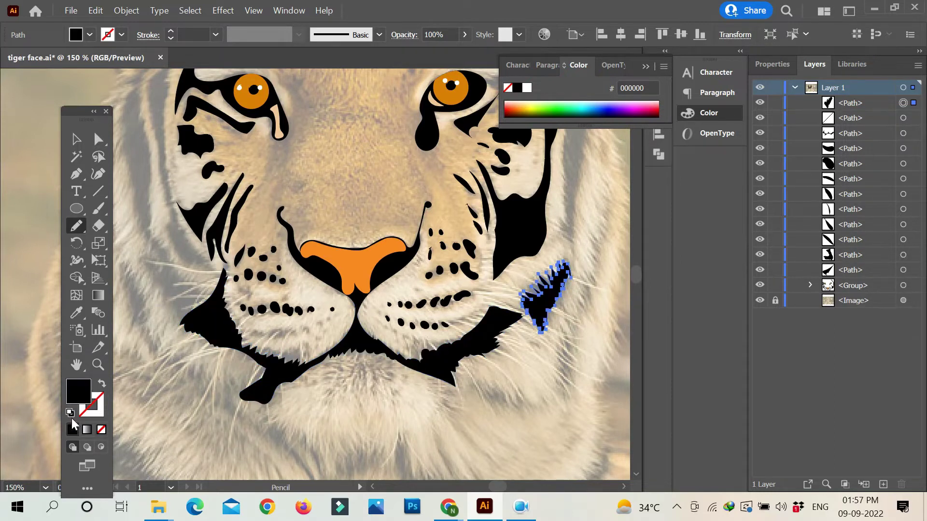
mouse_move(151, 239)
mouse_down()
mouse_move(154, 281)
mouse_move(151, 240)
mouse_up()
key(comma)
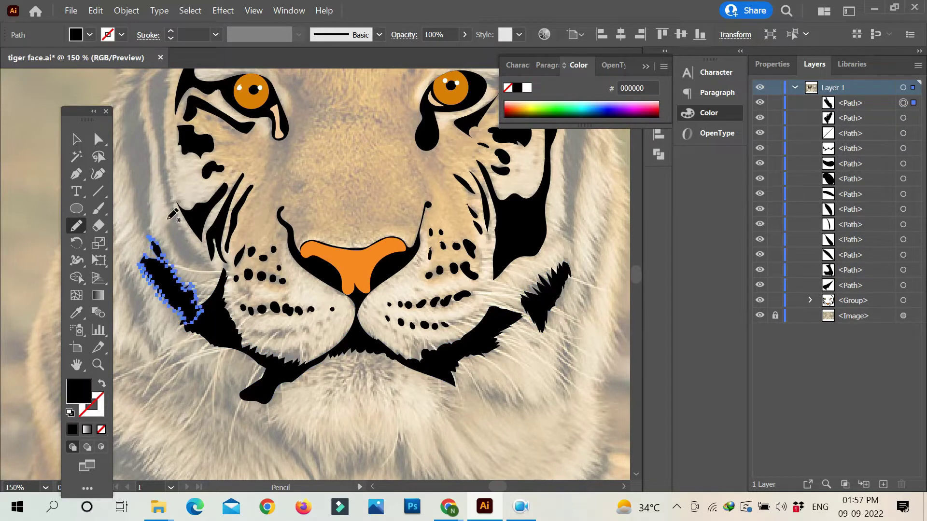
drag(177, 207, 155, 164)
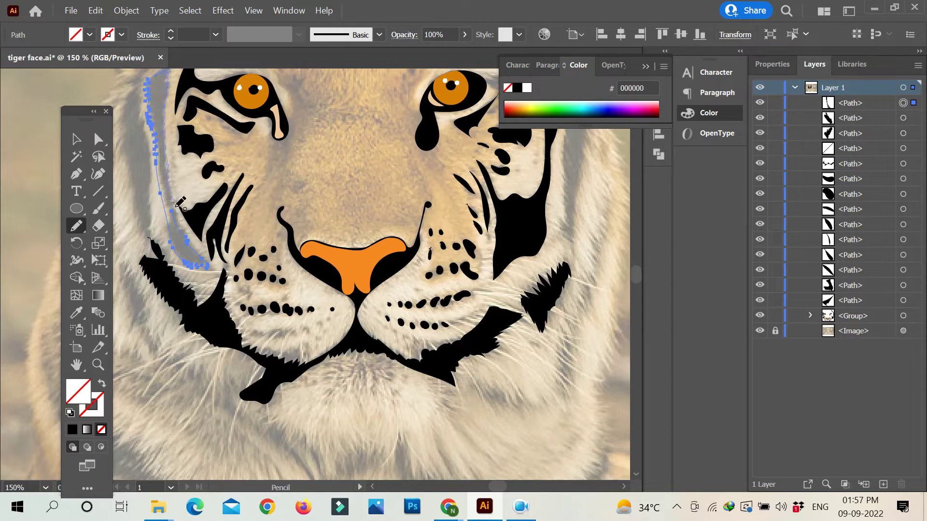
key(comma)
scroll(224, 221, up, 3)
scroll(224, 222, left, 2)
Step: Add black stripes along the upper-left head edge and above the left eye
key(comma)
mouse_move(220, 232)
mouse_down()
mouse_move(223, 226)
mouse_move(212, 234)
mouse_up()
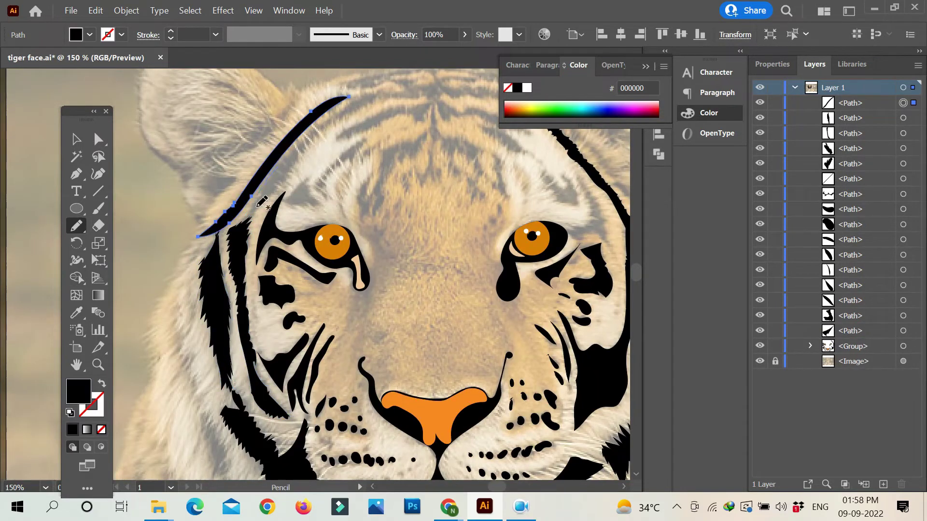
mouse_move(296, 166)
mouse_down()
mouse_move(263, 208)
mouse_move(284, 205)
mouse_up()
key(comma)
drag(350, 219, 366, 139)
key(comma)
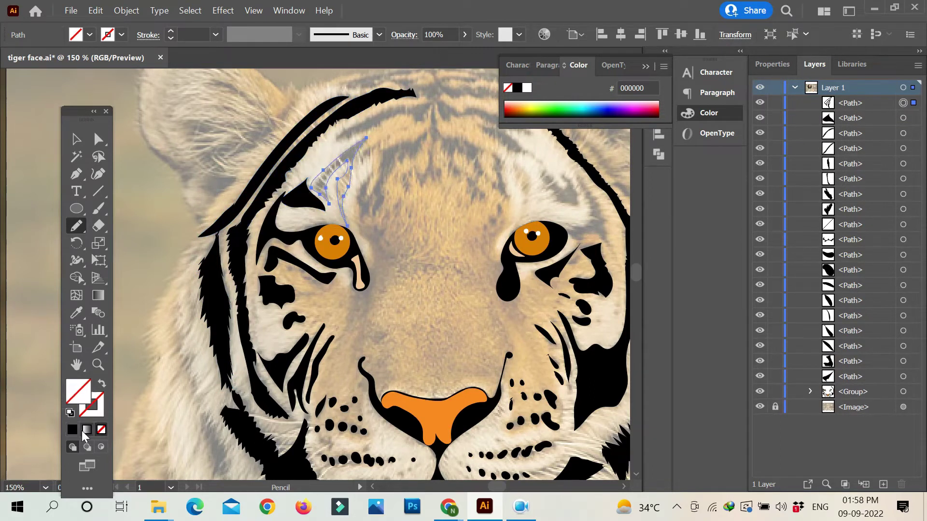
Step: Trace several black-filled stripes across the middle of the forehead
drag(369, 171, 368, 217)
drag(374, 173, 361, 223)
key(comma)
mouse_move(394, 129)
mouse_down()
mouse_move(360, 167)
mouse_move(390, 104)
mouse_up()
key(comma)
drag(344, 139, 337, 141)
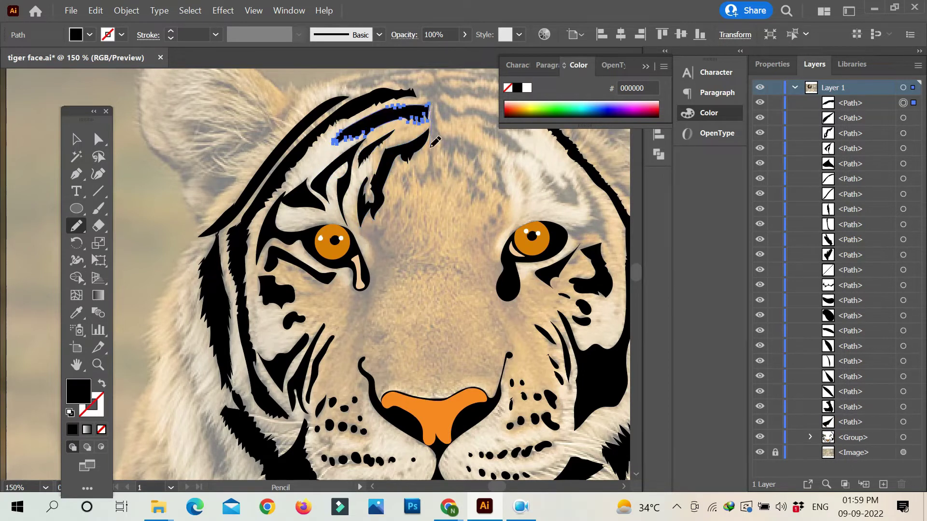
drag(437, 173, 443, 193)
drag(456, 160, 437, 137)
key(comma)
Step: Add black stripes on the right forehead, above the right eye and beside it
key(comma)
drag(495, 176, 497, 193)
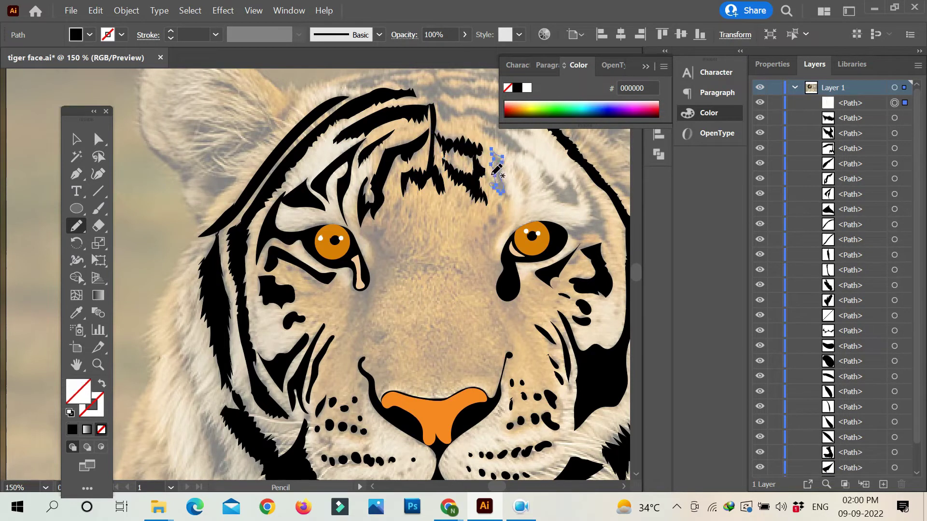
key(comma)
drag(514, 163, 521, 205)
key(comma)
mouse_move(543, 173)
mouse_down()
mouse_move(582, 195)
mouse_move(572, 203)
mouse_up()
key(comma)
drag(604, 234, 601, 239)
key(comma)
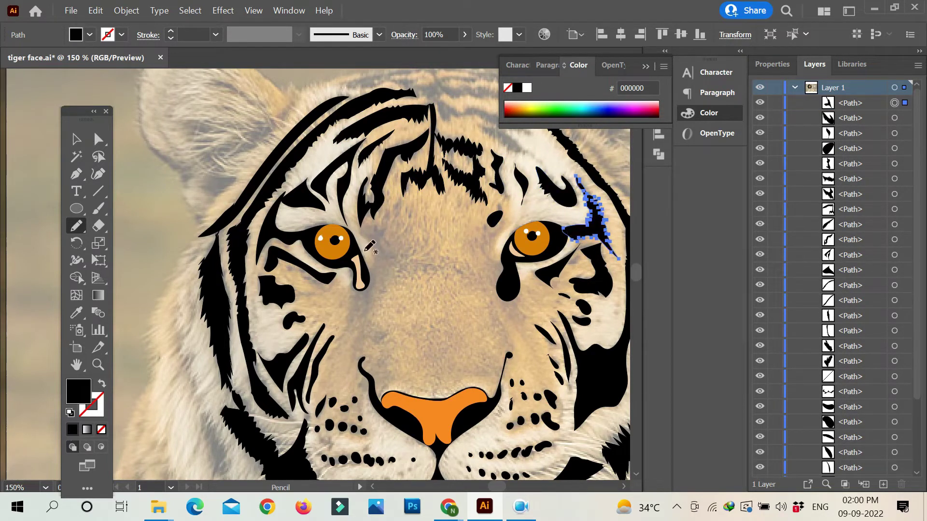
scroll(352, 376, up, 5)
scroll(350, 343, right, 5)
mouse_move(391, 224)
mouse_down()
mouse_move(324, 209)
mouse_move(367, 238)
mouse_up()
key(comma)
Step: Add black stripes along the top of the head and right side, then group everything
key(comma)
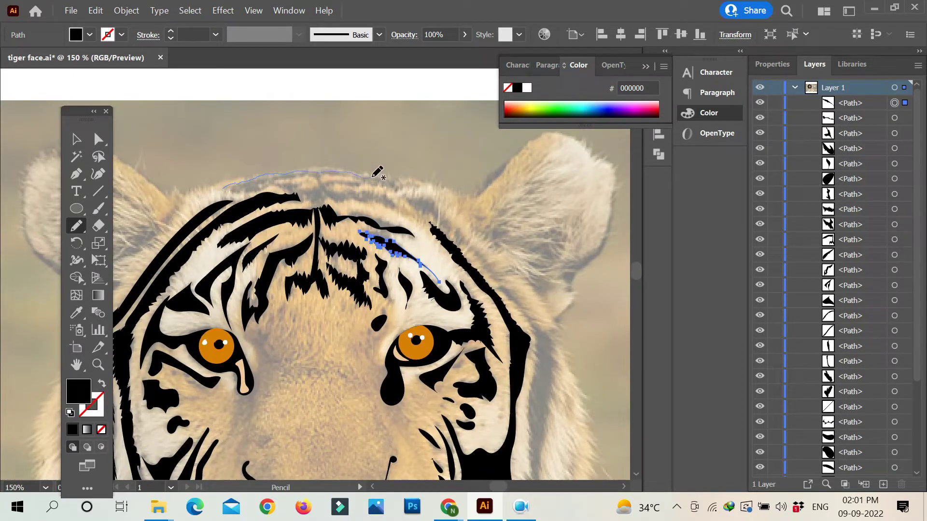
drag(287, 177, 304, 186)
key(comma)
key(comma)
drag(403, 197, 502, 292)
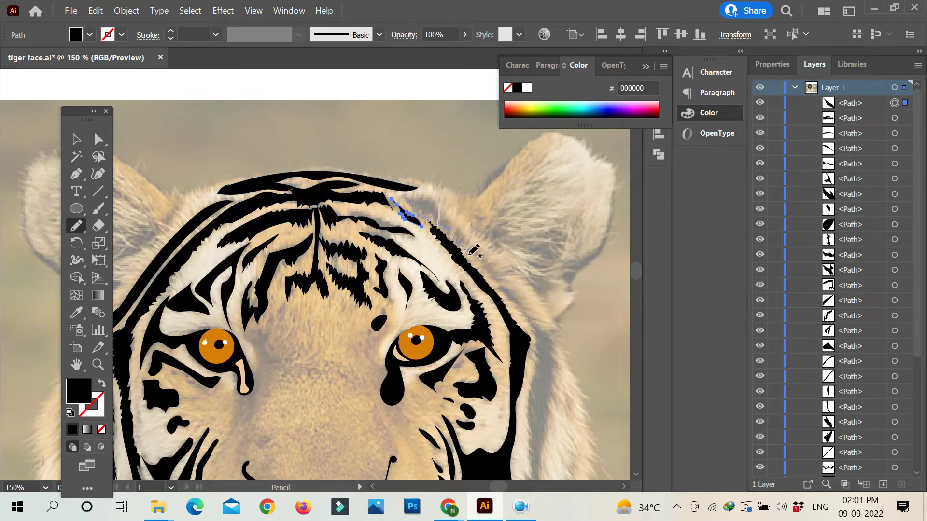
key(comma)
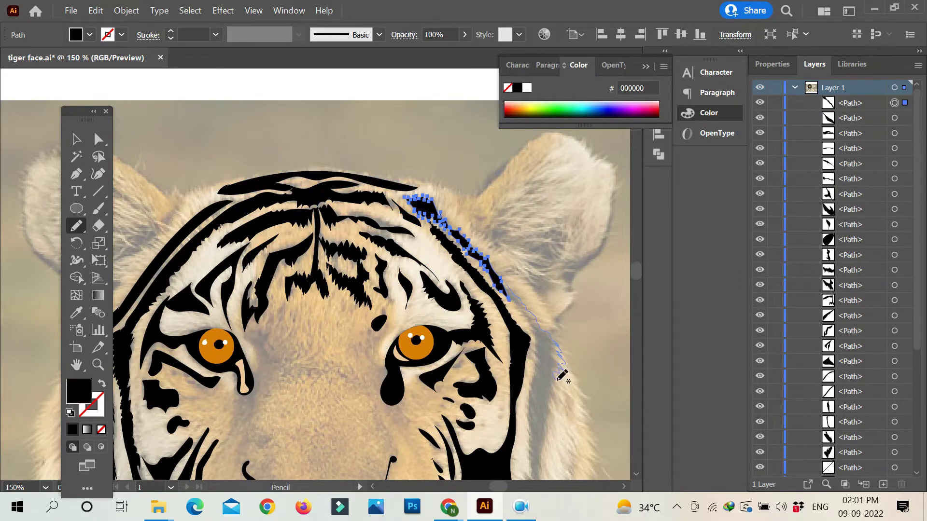
drag(562, 375, 540, 467)
scroll(541, 461, down, 3)
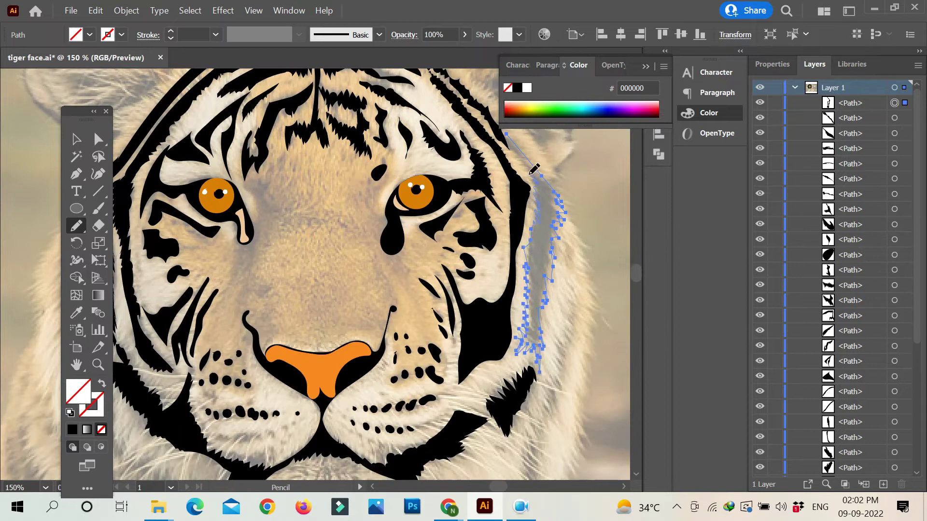
key(comma)
key(ctrl+a)
key(ctrl+g)
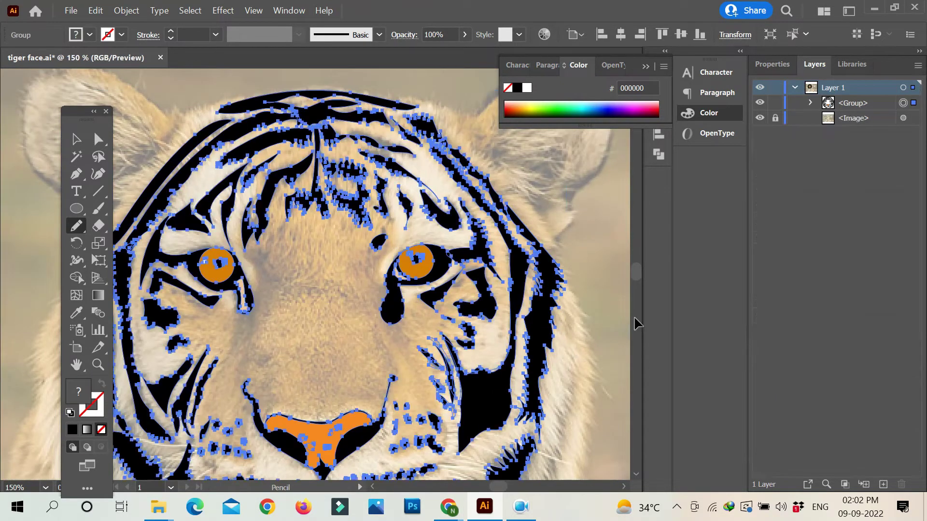
Step: Hide the reference photo and ungroup the tiger artwork
click(760, 117)
scroll(621, 234, down, 2)
key(v)
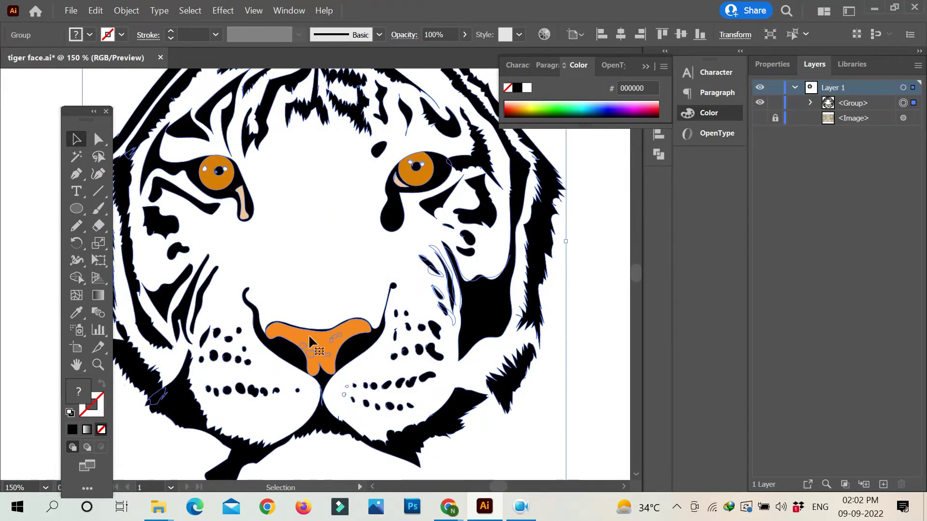
right_click(308, 334)
click(327, 290)
Step: Bring the black nose-spot group in front of the orange nose shape
click(316, 340)
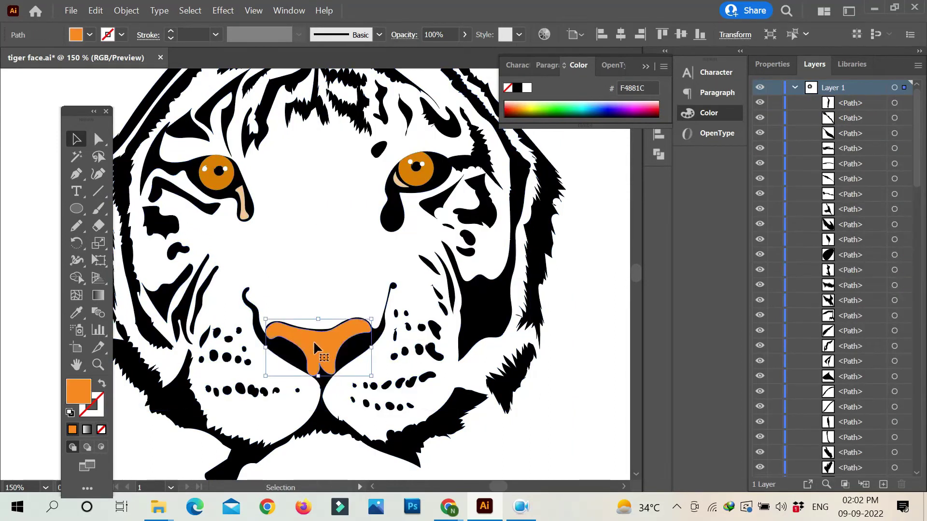
scroll(891, 352, down, 5)
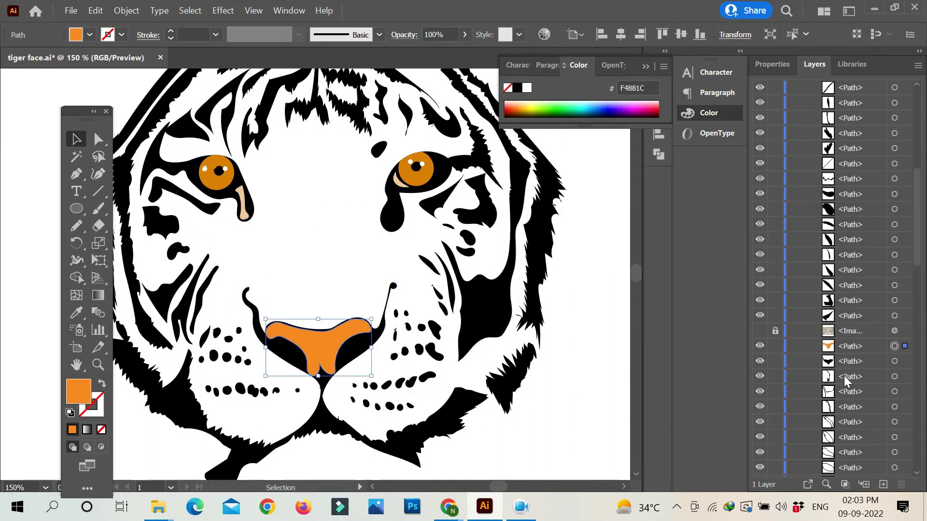
click(315, 358)
key(ctrl+plus)
key(ctrl+plus)
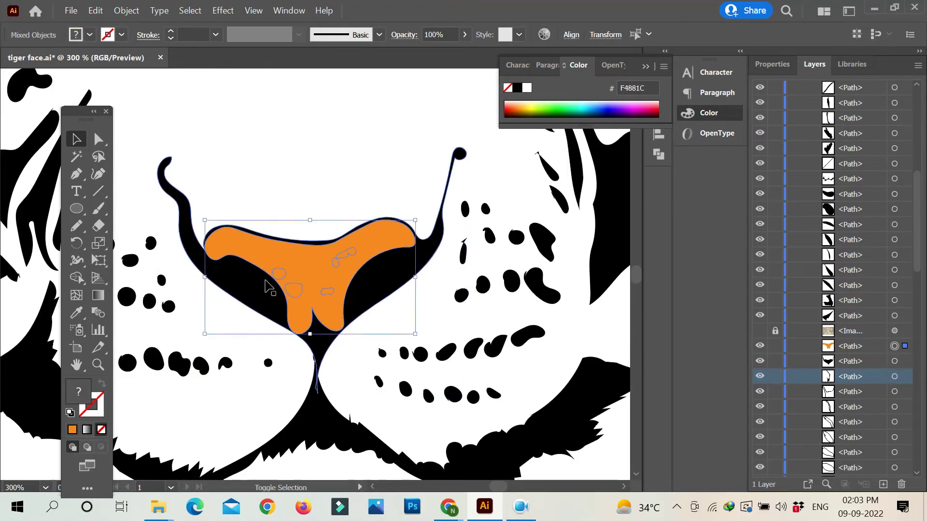
scroll(888, 372, down, 5)
scroll(888, 372, up, 10)
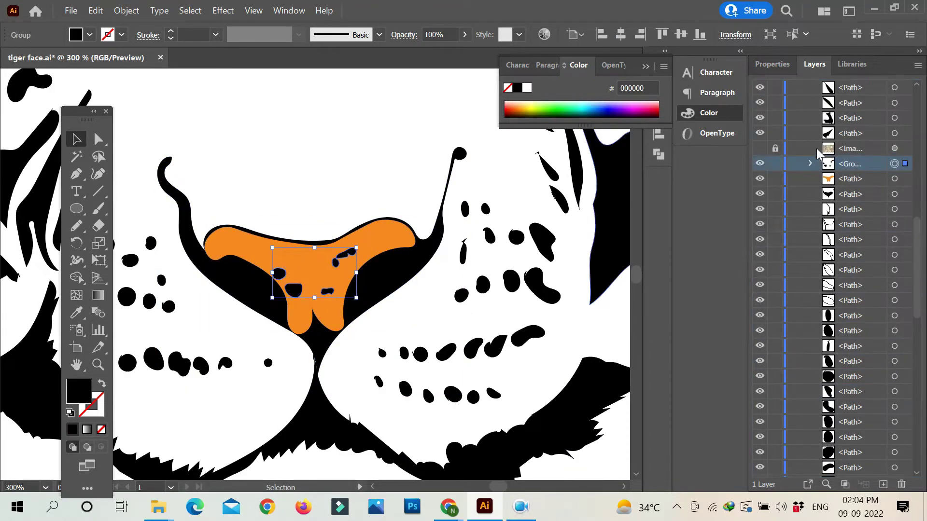
key(ctrl+minus)
key(ctrl+minus)
key(ctrl+minus)
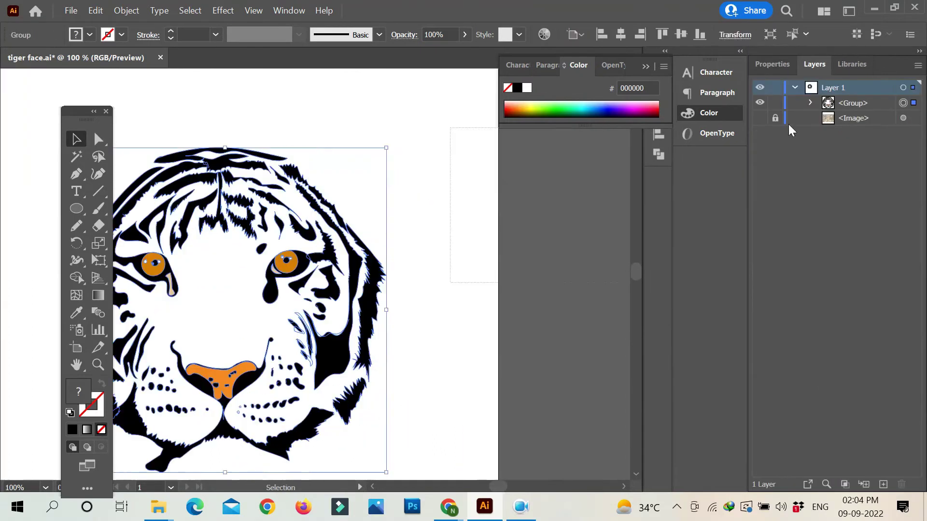
Step: Show the reference photo again and trace a stripe on the left cheek
click(543, 280)
click(760, 117)
click(77, 226)
drag(202, 201, 189, 248)
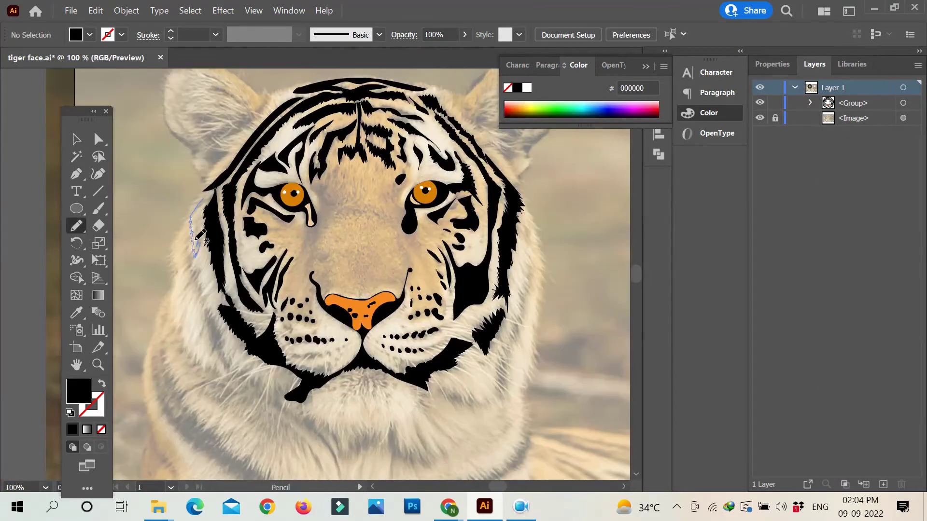
Step: Trace black stripes on the left cheek, lower neck, under the chin and along the right jaw
drag(221, 362, 226, 371)
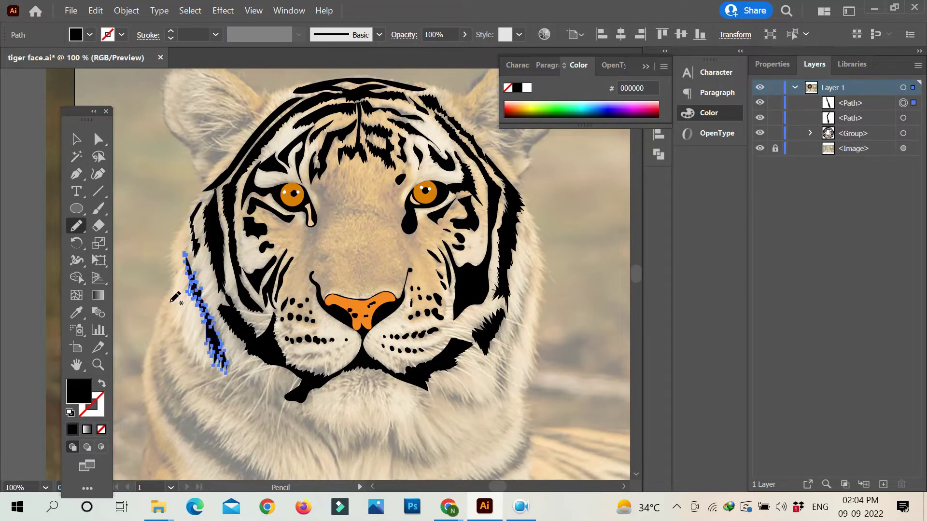
drag(318, 419, 274, 384)
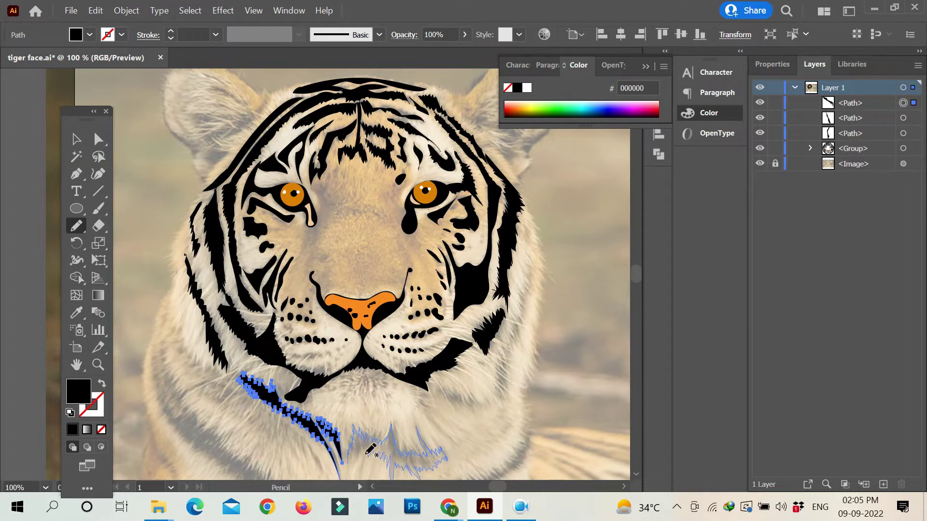
drag(379, 447, 374, 449)
mouse_move(433, 412)
mouse_down()
mouse_move(502, 406)
mouse_move(508, 380)
mouse_move(487, 382)
mouse_up()
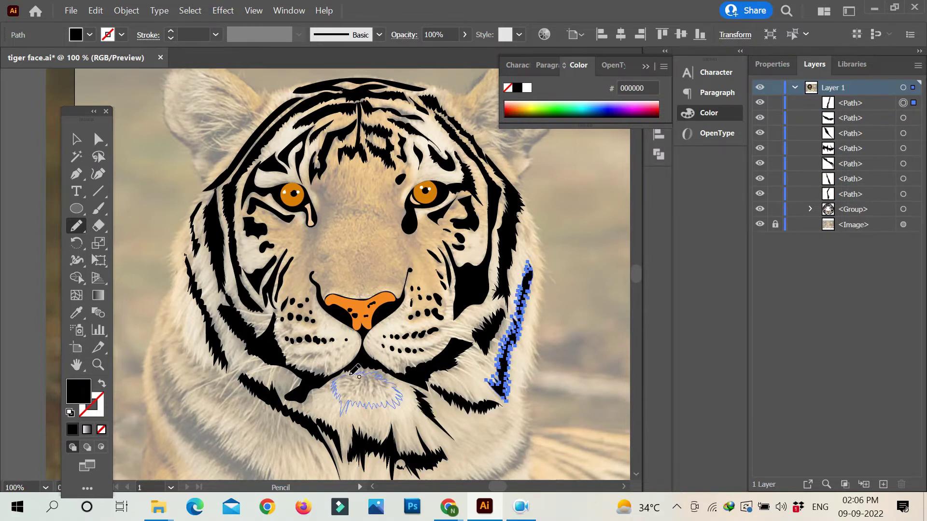
drag(362, 370, 360, 373)
Step: Set new shapes to black outlines with no fill and a 2 pt stroke weight
click(99, 210)
key(ctrl+shift+a)
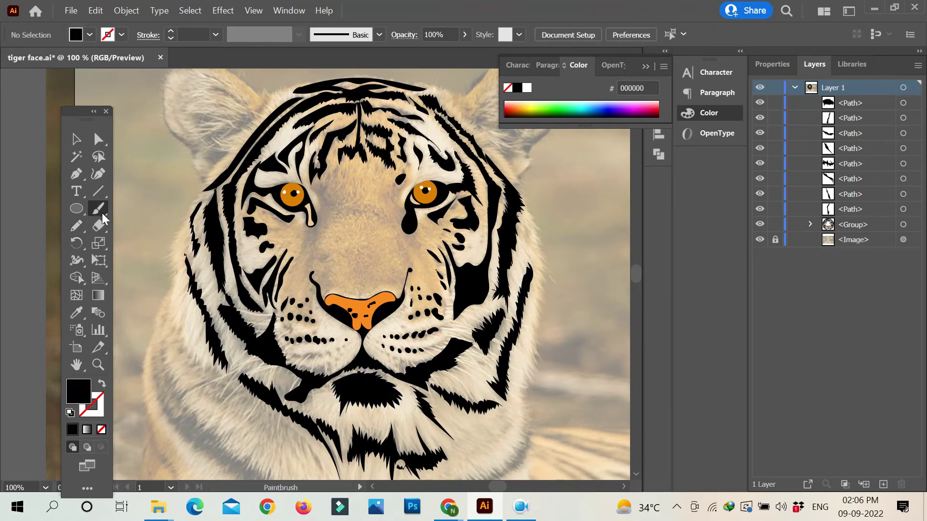
click(101, 384)
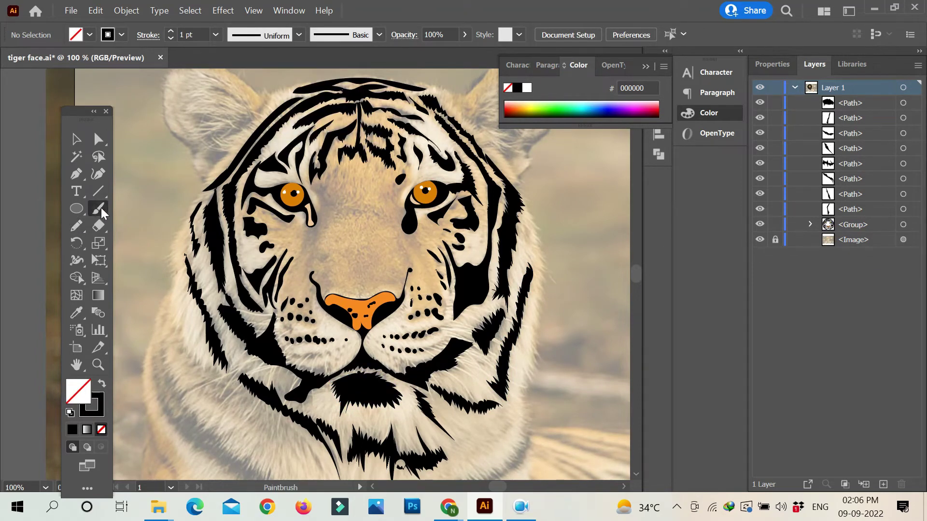
click(215, 35)
click(227, 113)
scroll(172, 387, down, 1)
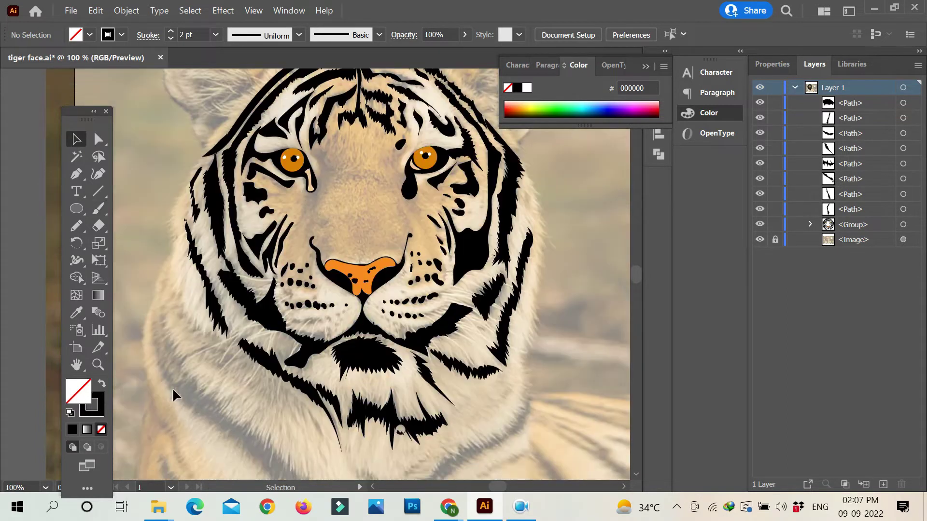
Step: Outline fur shading areas along and below the left jaw, swapping outline and fill
key(n)
drag(172, 265, 205, 371)
drag(292, 445, 299, 436)
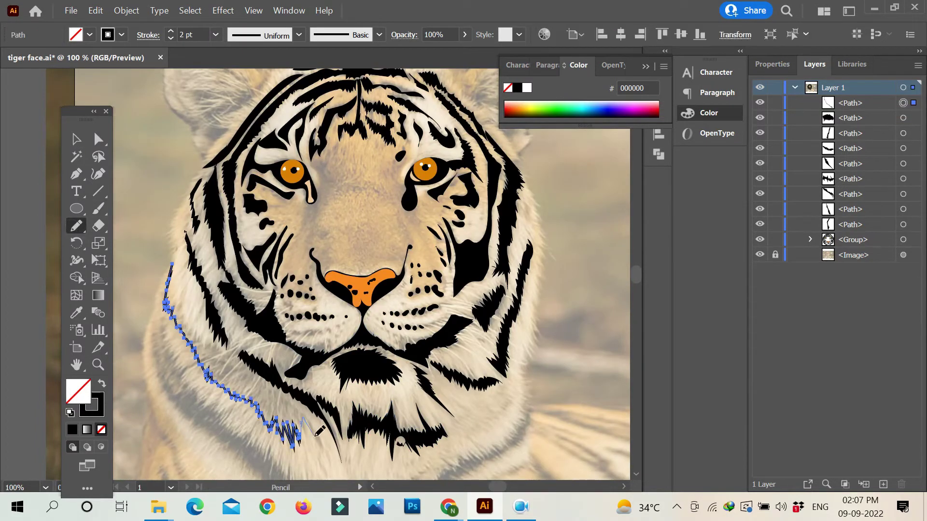
mouse_move(245, 366)
mouse_down()
mouse_move(225, 356)
mouse_move(179, 259)
mouse_up()
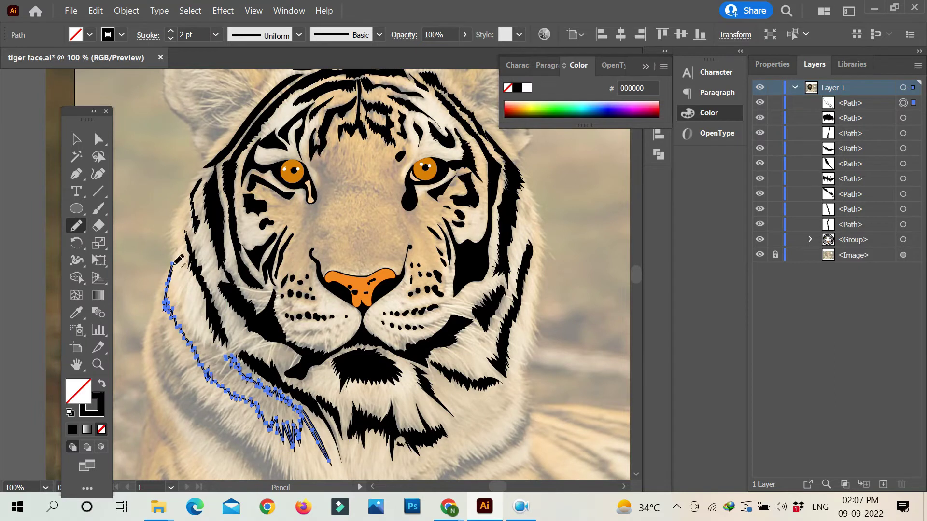
drag(223, 345, 226, 356)
key(shift+x)
Step: Outline a shading area down the left neck and trace a black left-neck stripe
mouse_move(166, 388)
mouse_down()
mouse_move(224, 454)
mouse_move(256, 432)
mouse_up()
scroll(285, 368, down, 3)
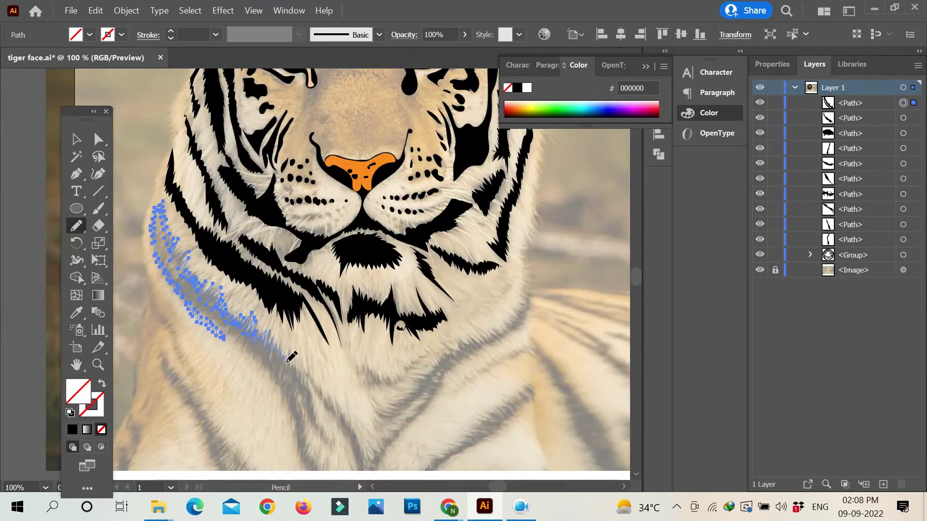
drag(330, 441, 321, 444)
scroll(322, 330, down, 3)
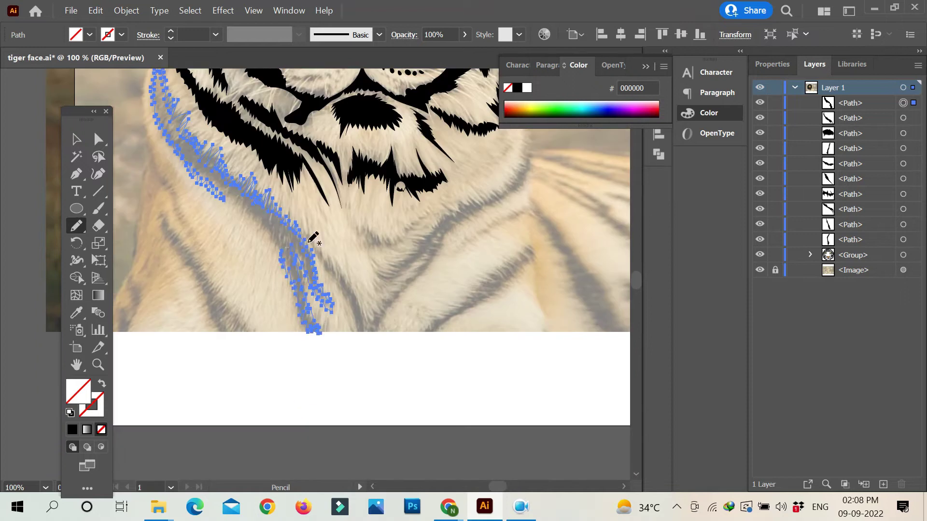
drag(235, 198, 237, 195)
scroll(270, 300, up, 2)
scroll(271, 299, right, 2)
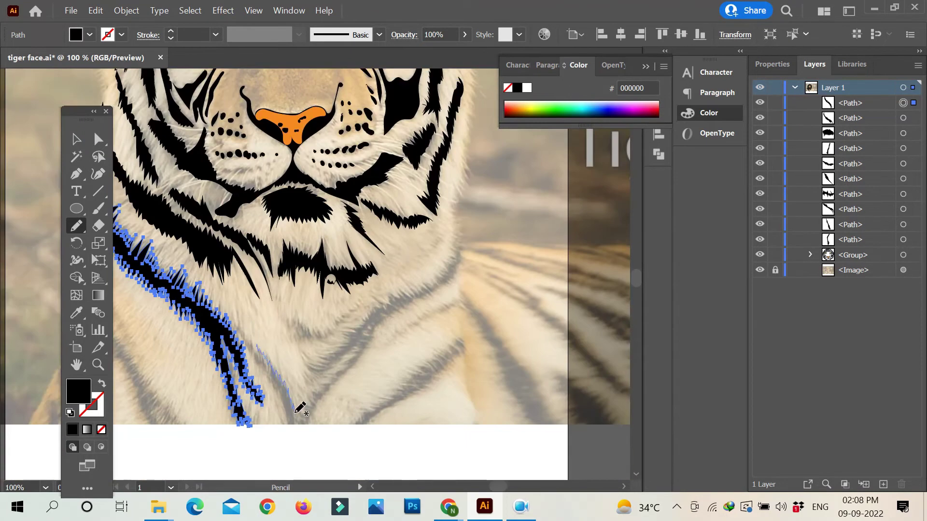
Step: Trace neck stripes and a lower-neck shape in photo-sampled beige at 49% opacity
drag(260, 349, 242, 333)
mouse_move(283, 317)
mouse_down()
mouse_move(301, 340)
mouse_move(293, 313)
mouse_up()
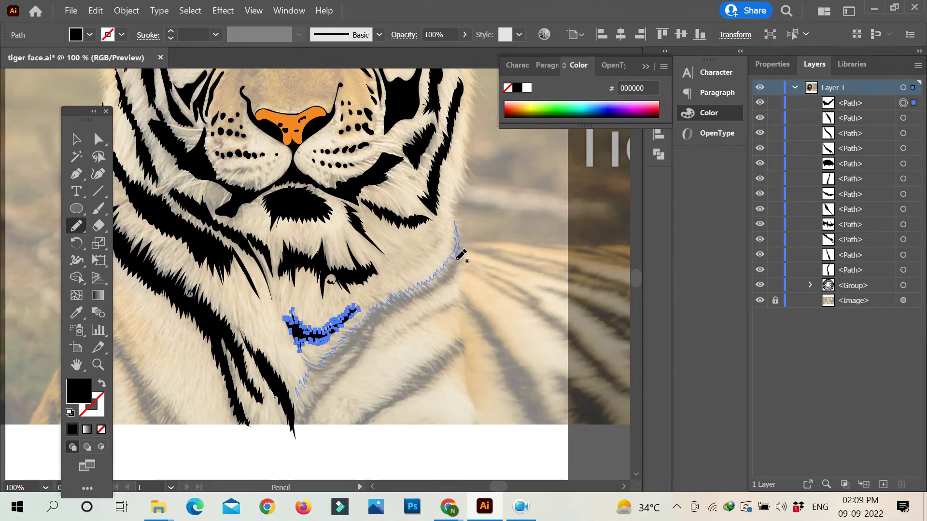
mouse_move(360, 365)
mouse_down()
mouse_move(366, 359)
mouse_move(313, 388)
mouse_up()
key(i)
click(450, 330)
key(ctrl+shift+a)
key(n)
drag(459, 301, 457, 301)
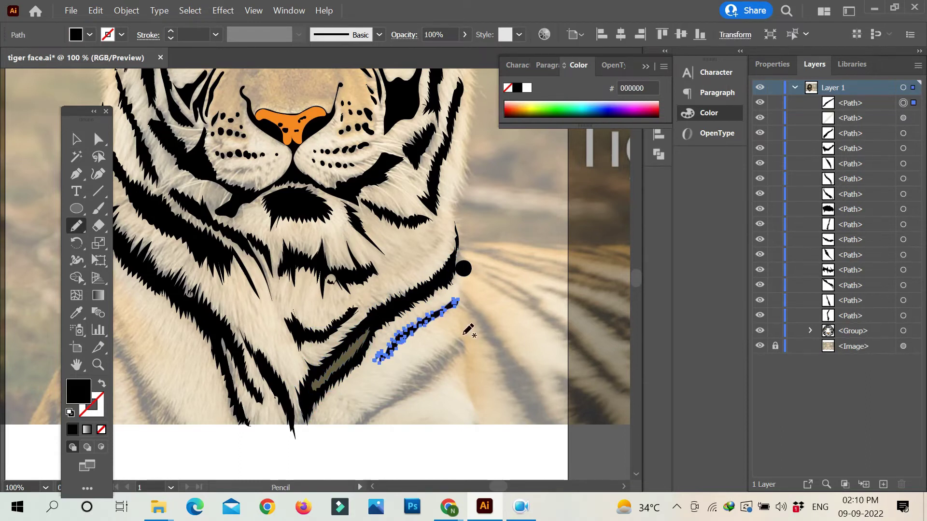
Step: Zoom in on the head and trace black stripes along the left ear's edge
key(ctrl+shift+a)
key(v)
scroll(159, 328, up, 5)
key(ctrl+plus)
key(n)
drag(220, 381, 246, 342)
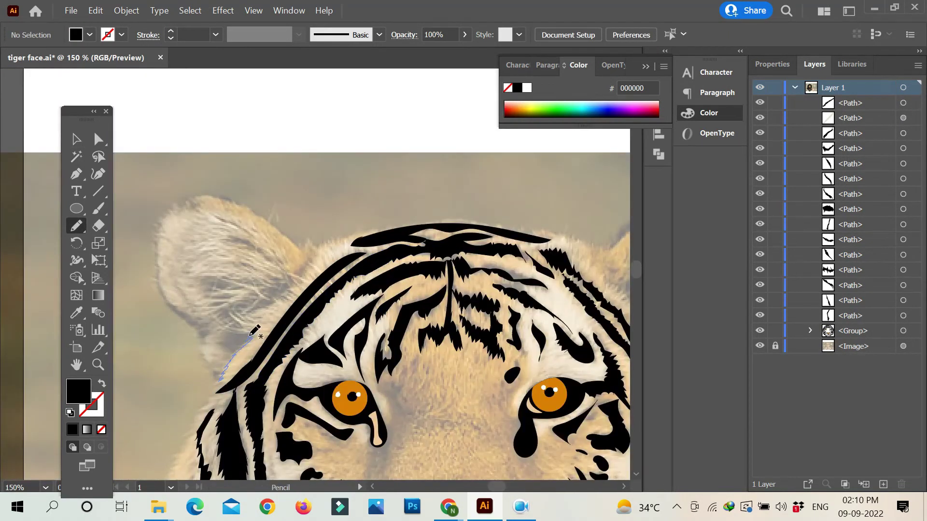
drag(277, 297, 309, 256)
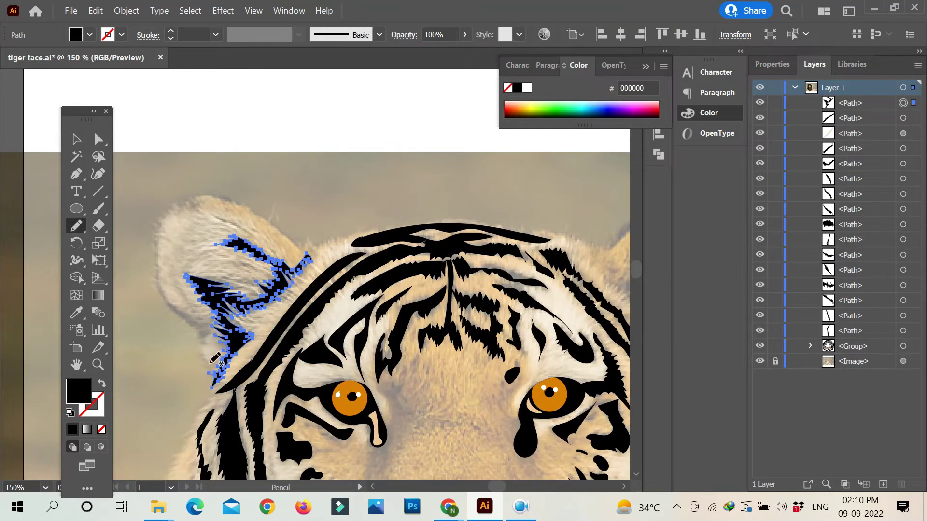
drag(209, 362, 158, 237)
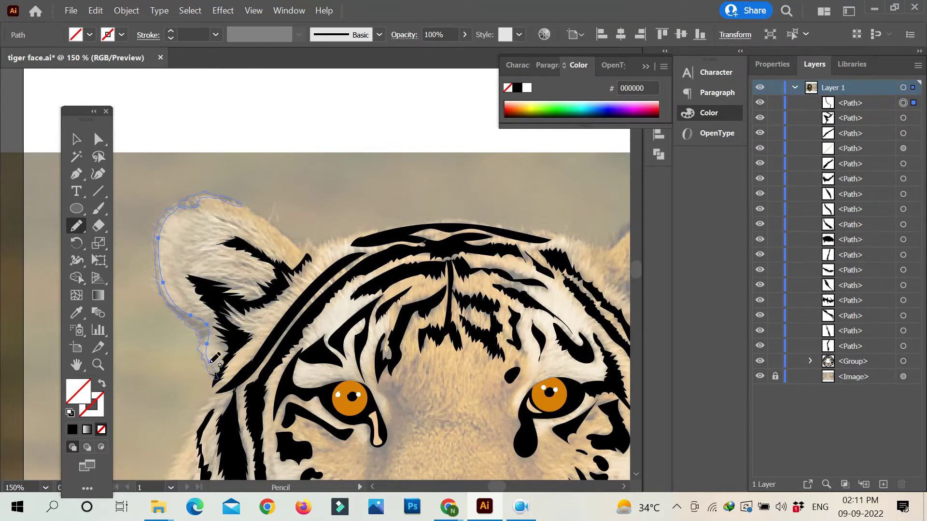
Step: Trace black stripes along the right ear and outline brown shading beside the left eye
scroll(309, 289, right, 10)
mouse_move(363, 256)
mouse_down()
mouse_move(429, 198)
mouse_move(403, 299)
mouse_up()
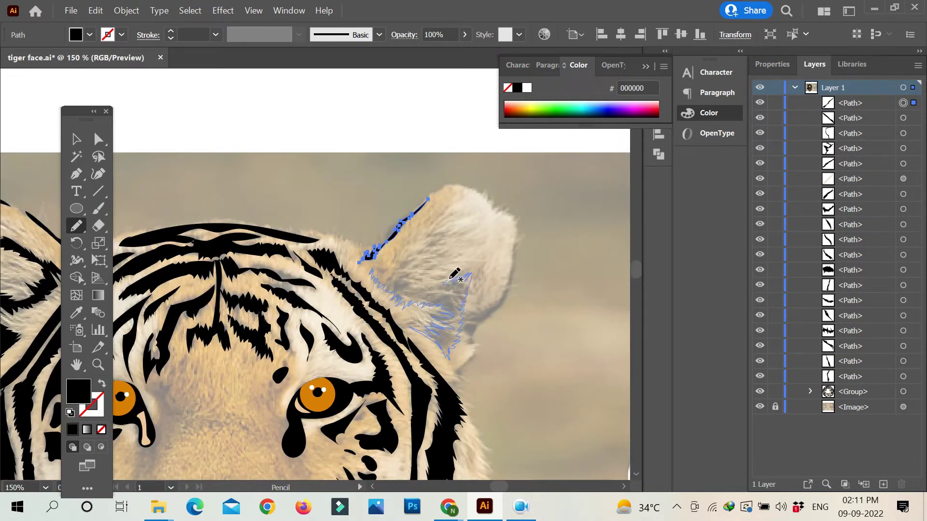
drag(425, 238, 368, 269)
drag(519, 237, 463, 233)
scroll(506, 208, down, 5)
scroll(261, 248, left, 3)
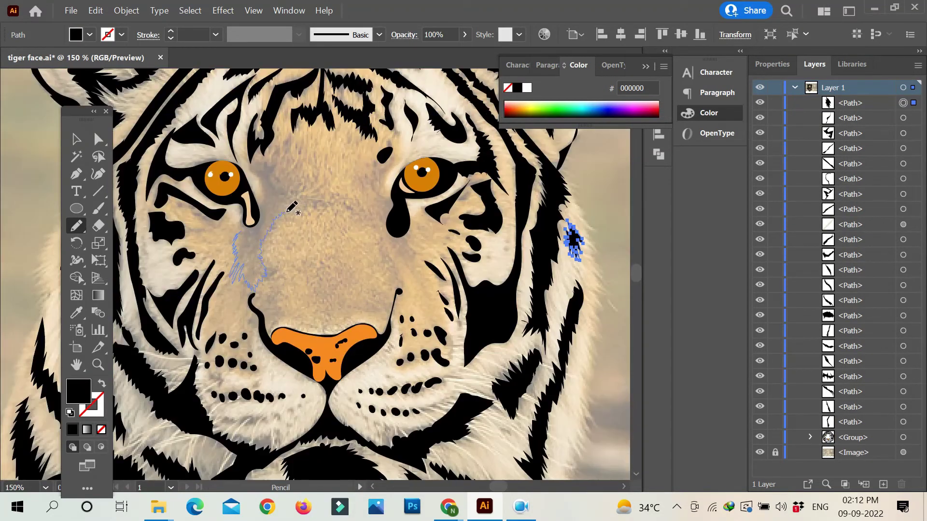
drag(260, 169, 255, 170)
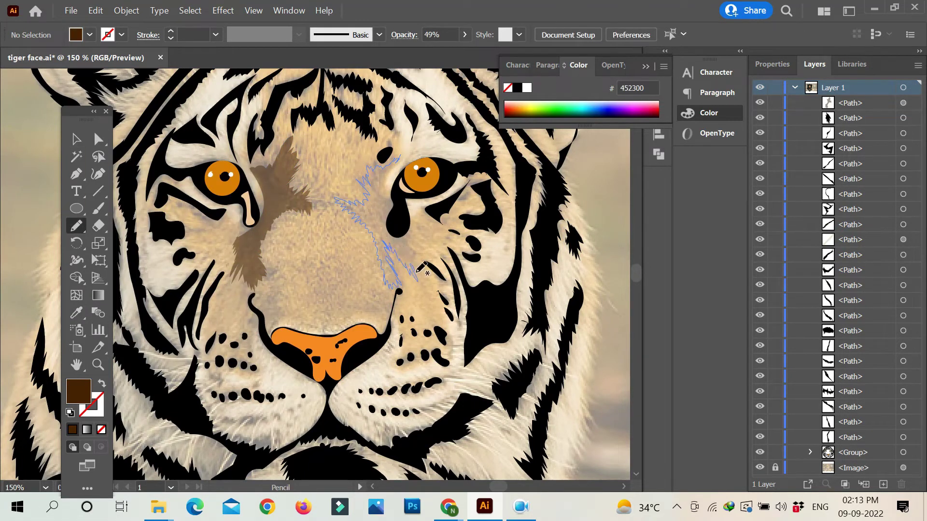
Step: Pencil brown shading patches by the right eye and on both sides of the nose
drag(400, 158, 401, 160)
ctrl+click(292, 263)
mouse_move(260, 309)
mouse_down()
mouse_move(281, 309)
mouse_move(262, 317)
mouse_up()
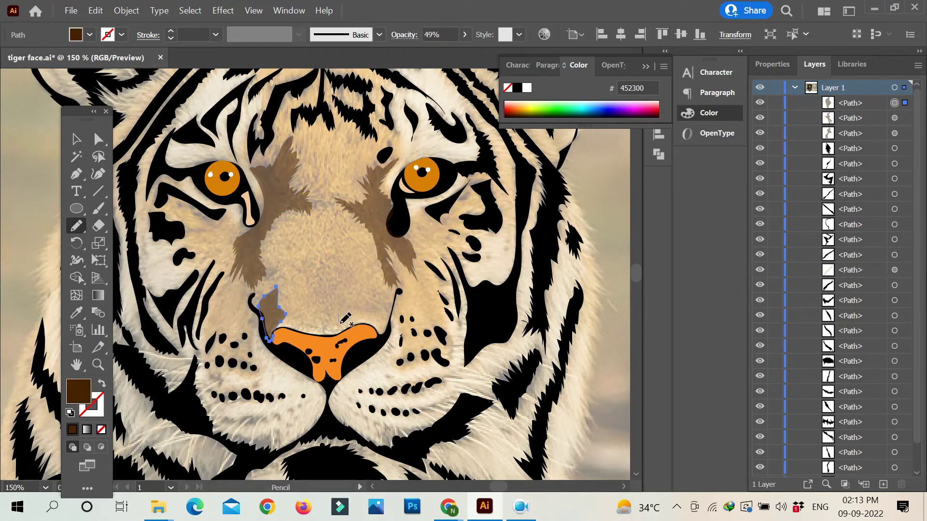
drag(337, 269, 344, 272)
Step: Reset the fill to black and trace a black stripe on the lower right neck at 100%
click(76, 139)
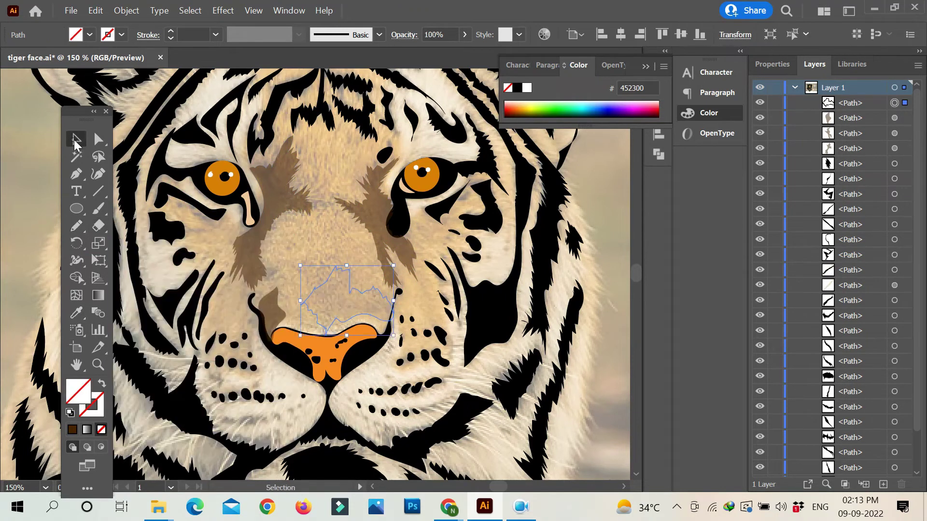
key(Delete)
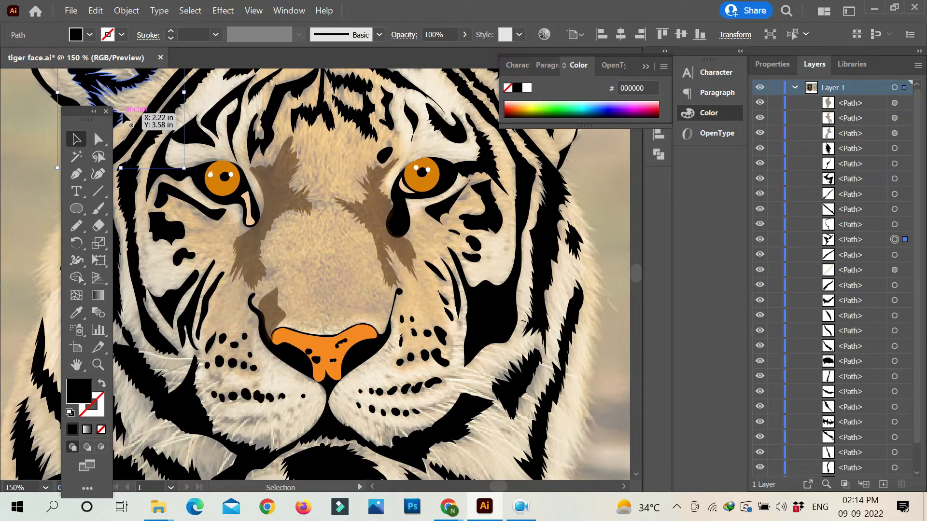
key(n)
key(ctrl+1)
drag(427, 465, 431, 477)
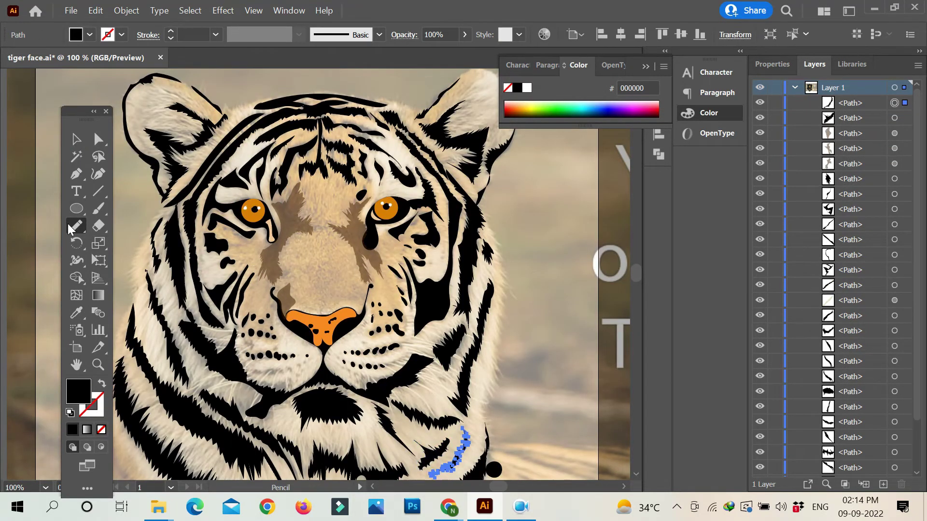
Step: Group all traced tiger shapes and toggle the reference photo to check the tracing
key(ctrl+minus)
key(v)
key(ctrl+a)
key(ctrl+g)
key(ctrl+shift+a)
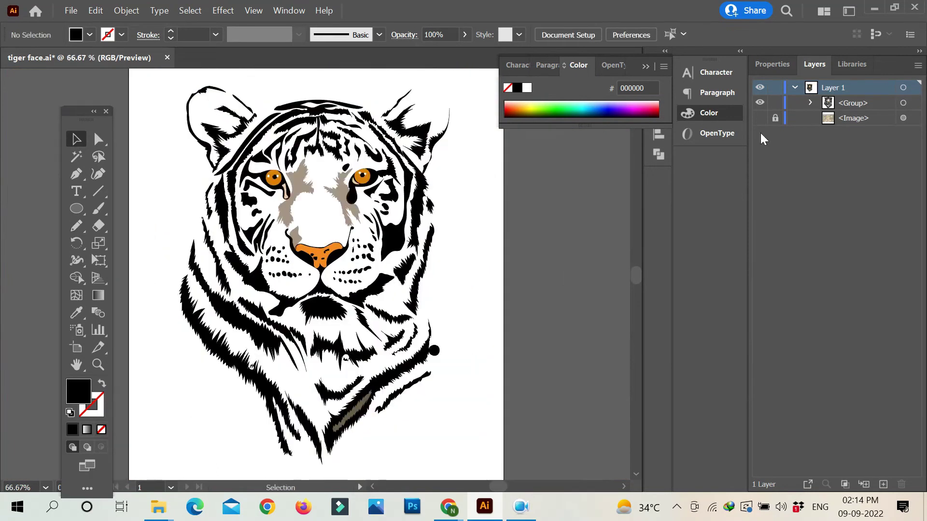
key(ctrl+1)
key(ctrl+alt+3)
Step: Start the head outline along the left chest edge and up the left side of the neck
key(n)
scroll(182, 354, down, 3)
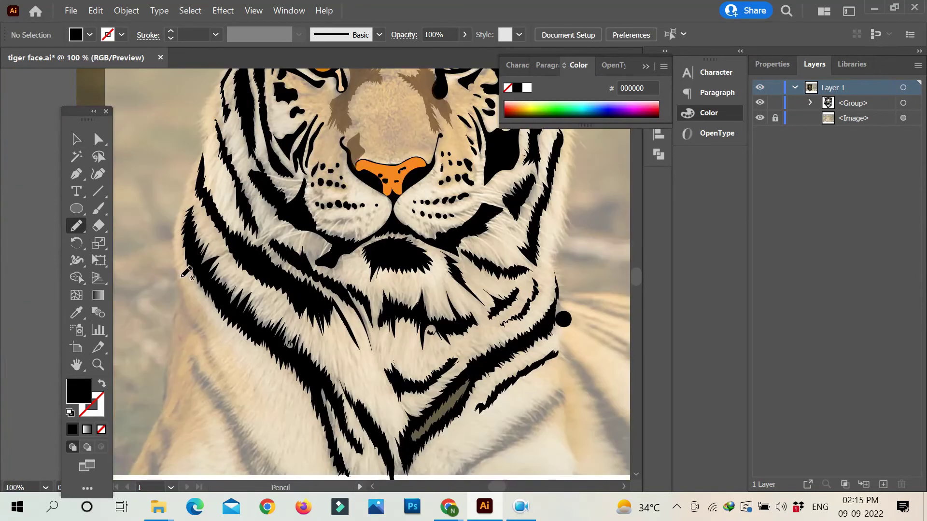
drag(238, 400, 236, 400)
drag(190, 357, 215, 402)
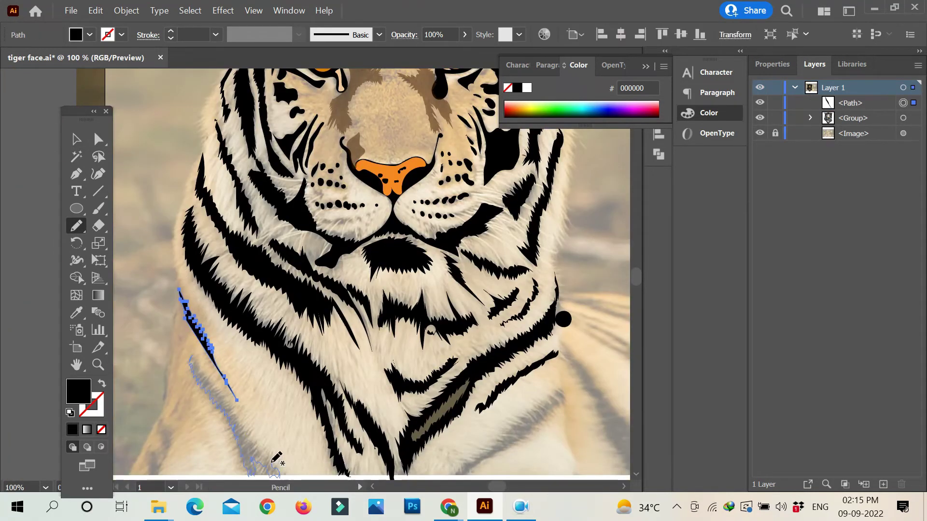
drag(197, 355, 198, 356)
scroll(385, 458, down, 3)
scroll(219, 347, up, 5)
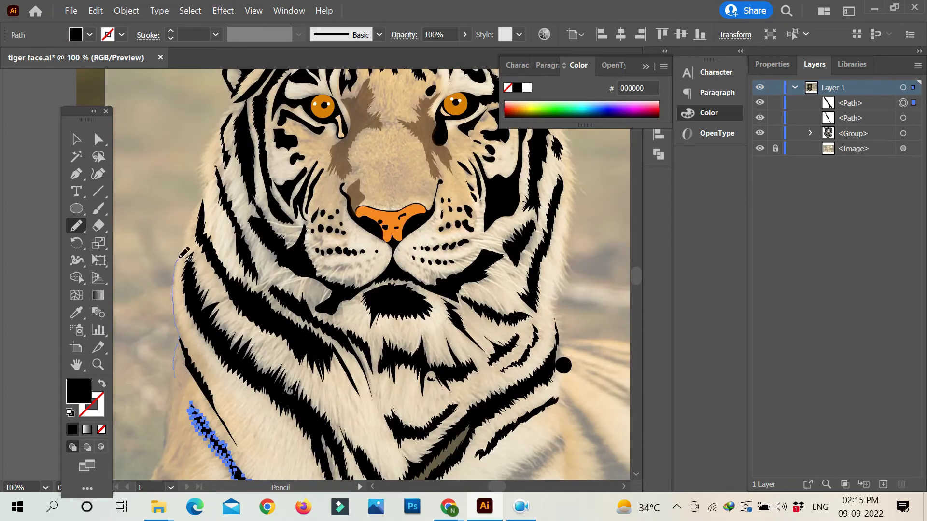
drag(175, 274, 204, 187)
scroll(232, 89, up, 6)
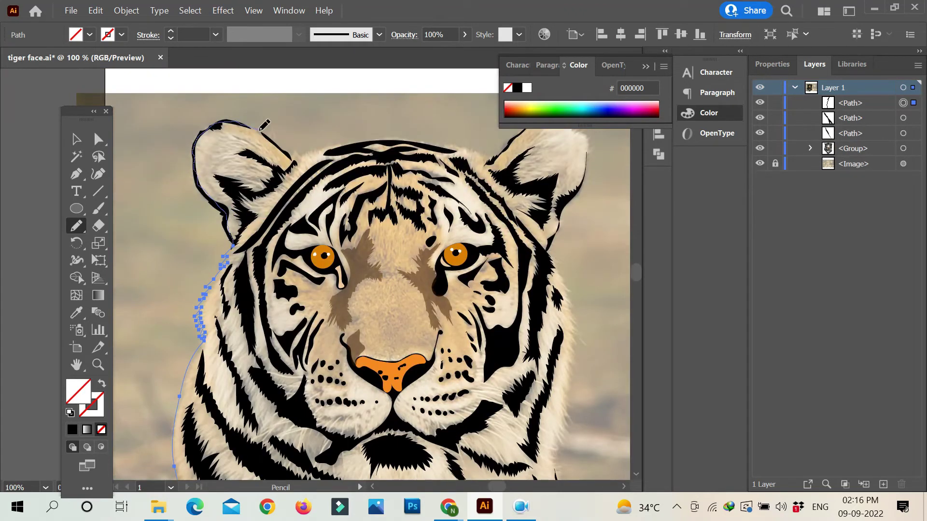
Step: Carry the outline over the head top and right ear, down the right neck, and close it
drag(347, 142, 359, 140)
mouse_move(443, 140)
mouse_down()
mouse_move(517, 132)
mouse_move(369, 134)
mouse_up()
mouse_move(413, 229)
mouse_down()
mouse_move(424, 310)
mouse_move(459, 182)
mouse_up()
drag(443, 337, 450, 382)
drag(450, 381, 451, 197)
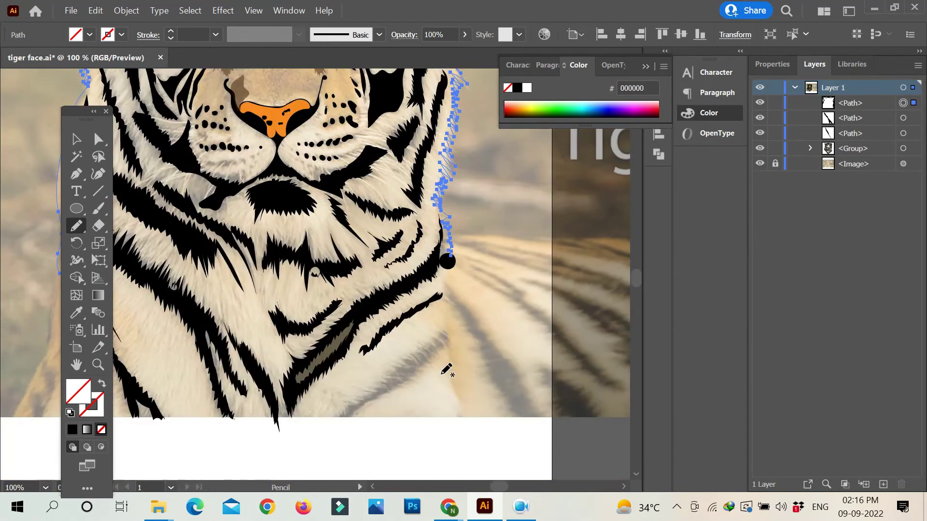
drag(433, 256, 388, 299)
drag(241, 285, 392, 285)
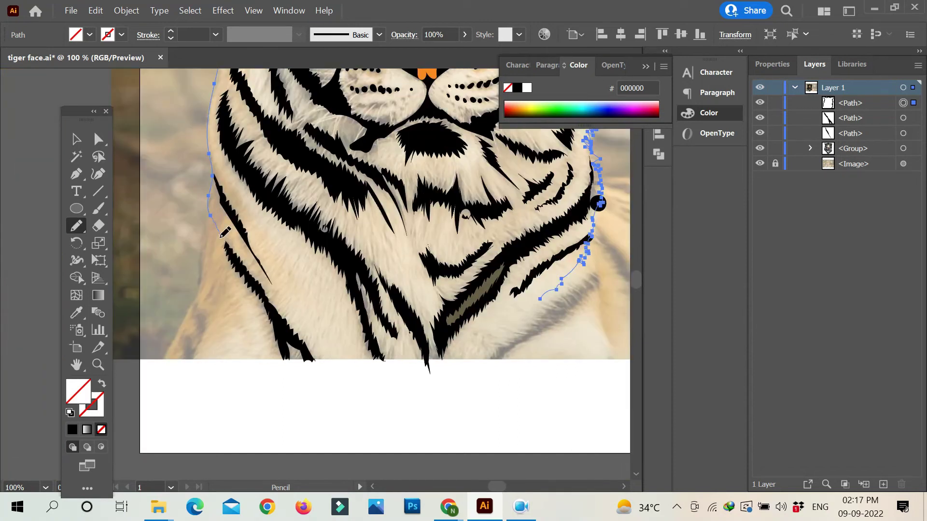
drag(335, 341, 539, 300)
key(i)
drag(235, 211, 234, 407)
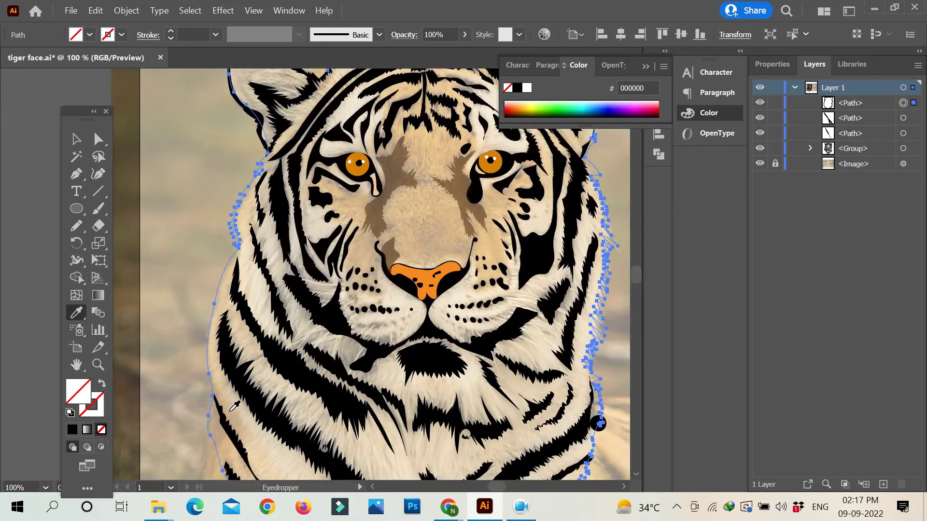
Step: Fill the head outline with brown fur colour sampled from the photo and send it behind the stripes
click(230, 413)
click(76, 139)
click(772, 65)
right_click(255, 155)
click(459, 459)
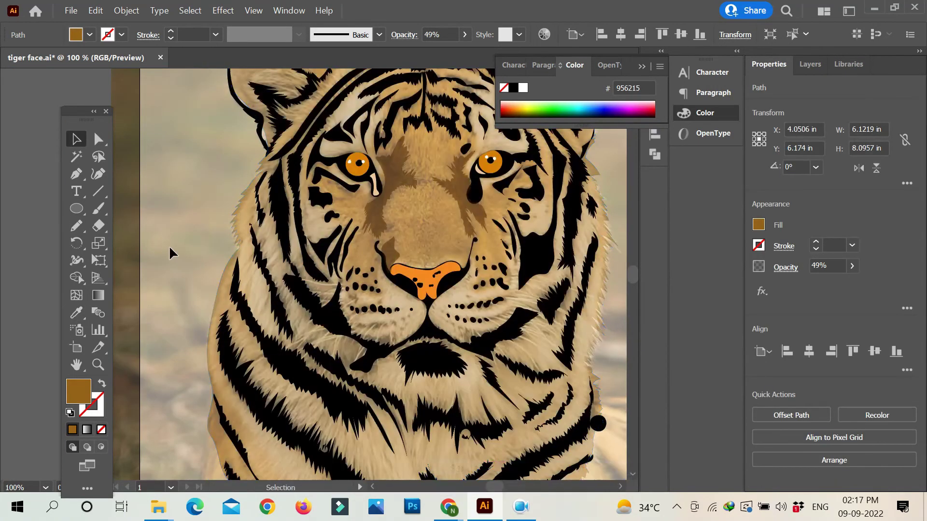
click(169, 245)
Step: Trace a piece along the lower left neck and merge it into the brown fill
scroll(307, 281, down, 3)
key(n)
drag(253, 367, 209, 311)
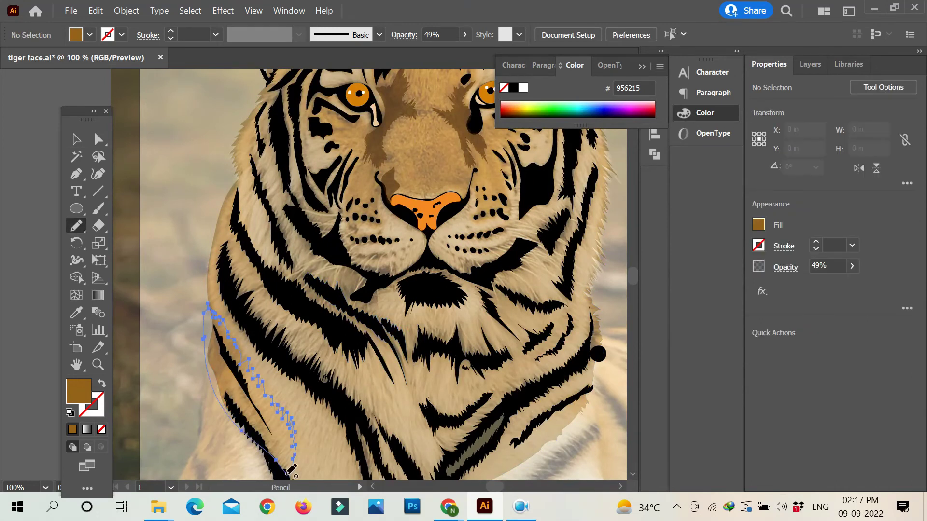
key(ctrl+a)
key(shift+m)
click(231, 290)
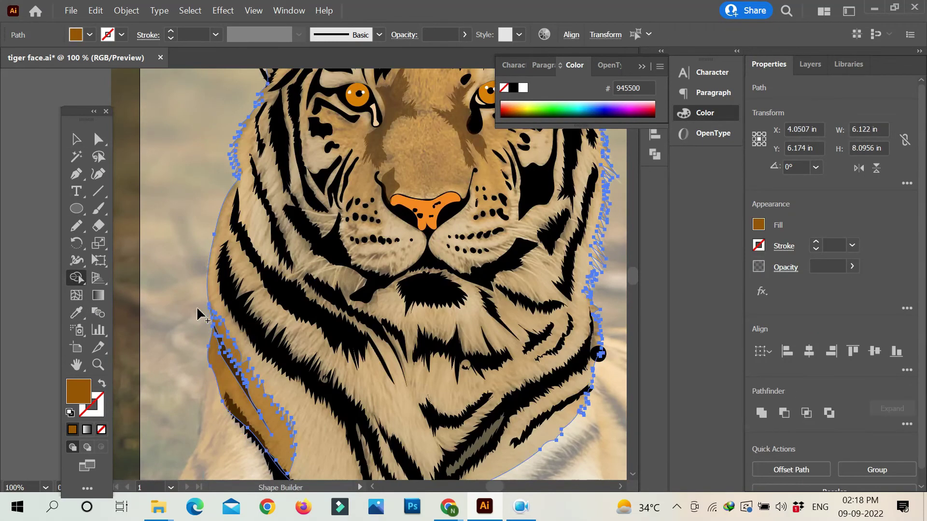
key(ctrl+shift+a)
key(n)
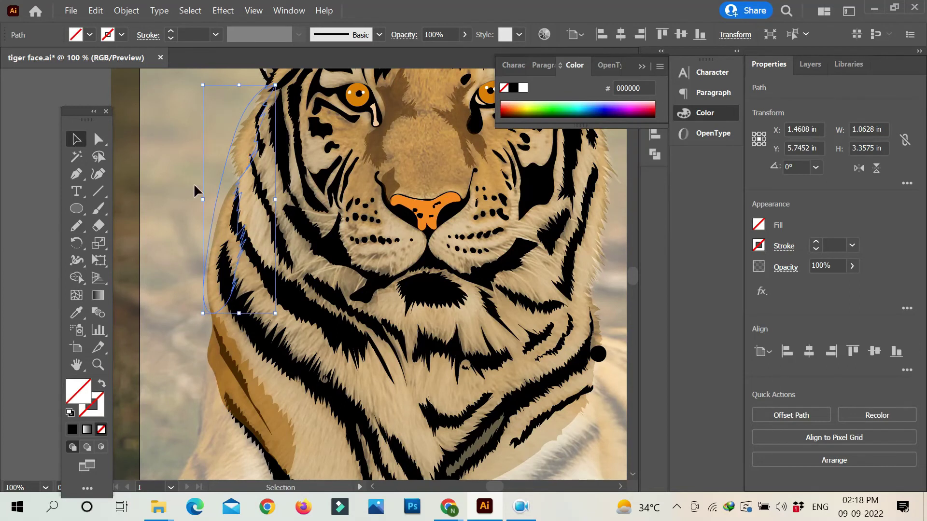
Step: Merge the overlapping shapes and fade the tiger artwork to reveal the photo
key(ctrl+a)
key(shift+m)
click(76, 139)
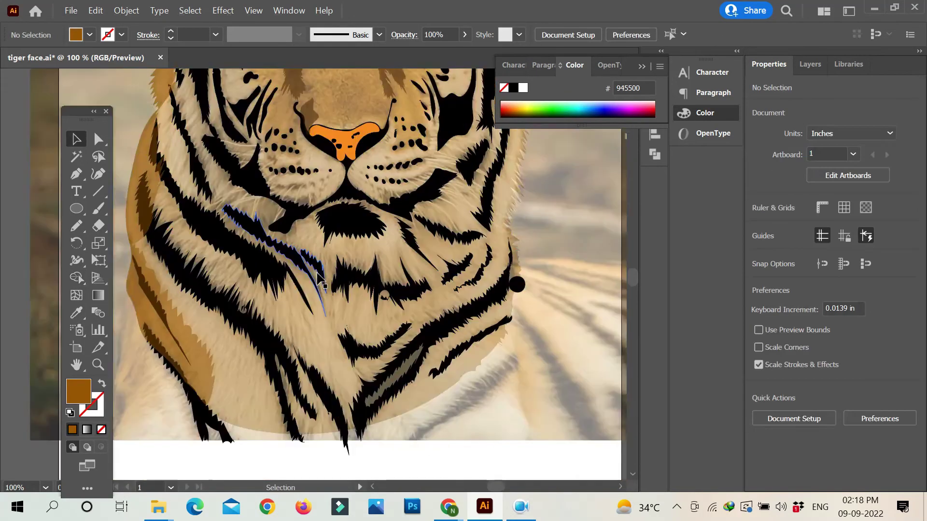
scroll(462, 276, up, 5)
key(ctrl+a)
drag(798, 284, 773, 284)
key(ctrl+shift+a)
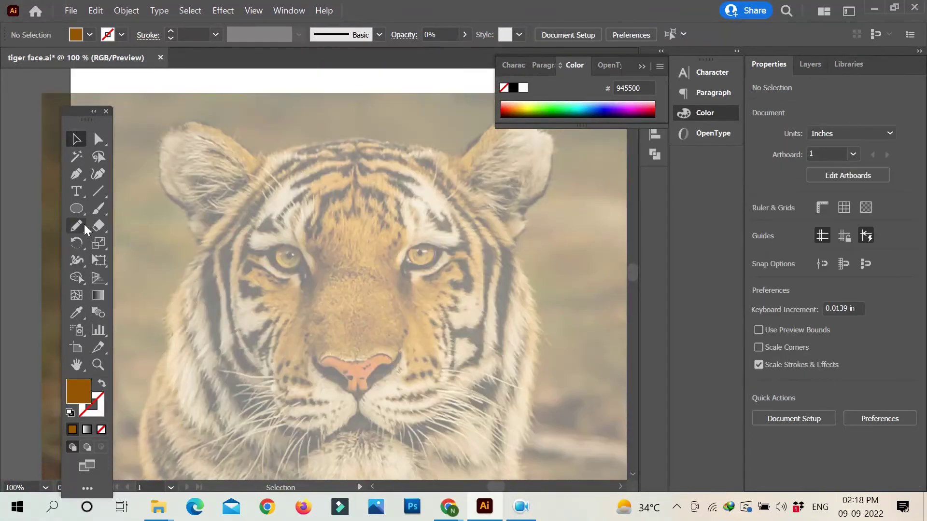
key(n)
Step: Trace a shape over the left ear and merge it with the existing artwork
drag(183, 126, 207, 137)
key(ctrl+a)
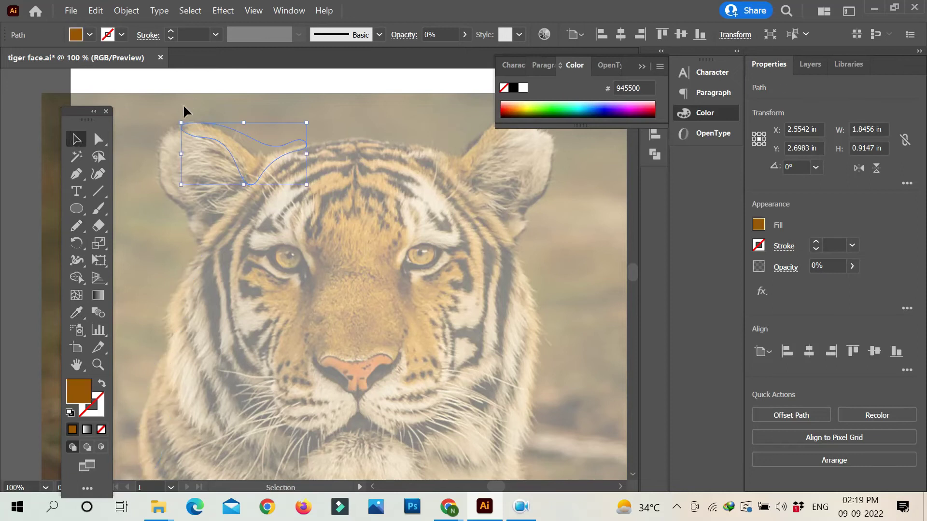
key(shift+m)
key(ctrl+shift+a)
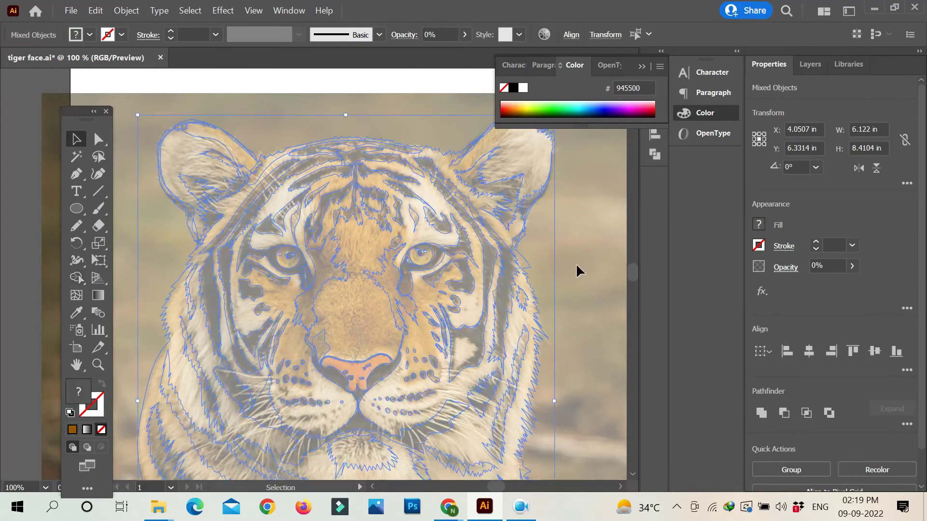
key(n)
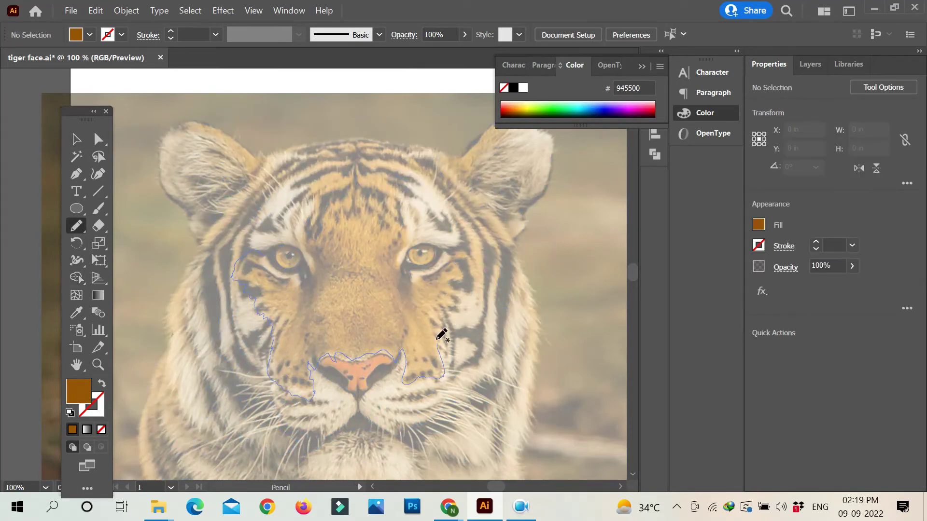
key(ctrl+a)
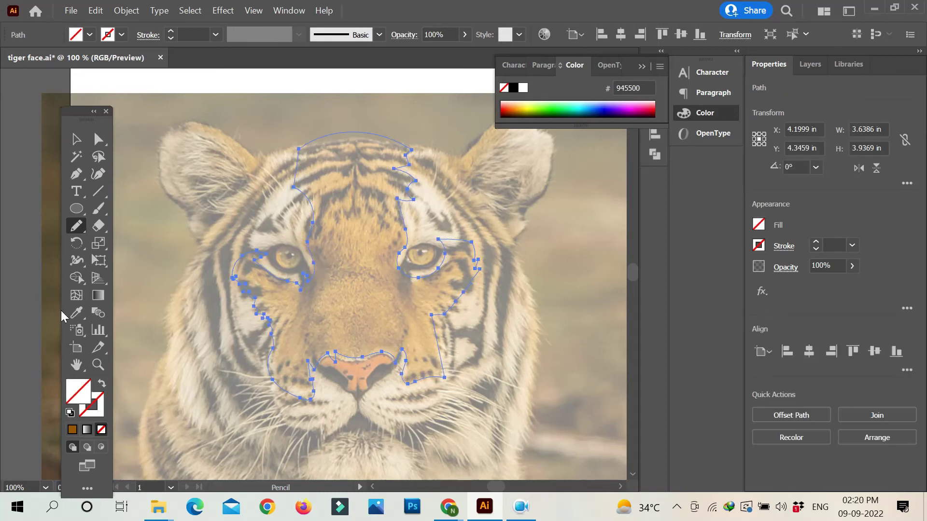
key(shift+m)
key(v)
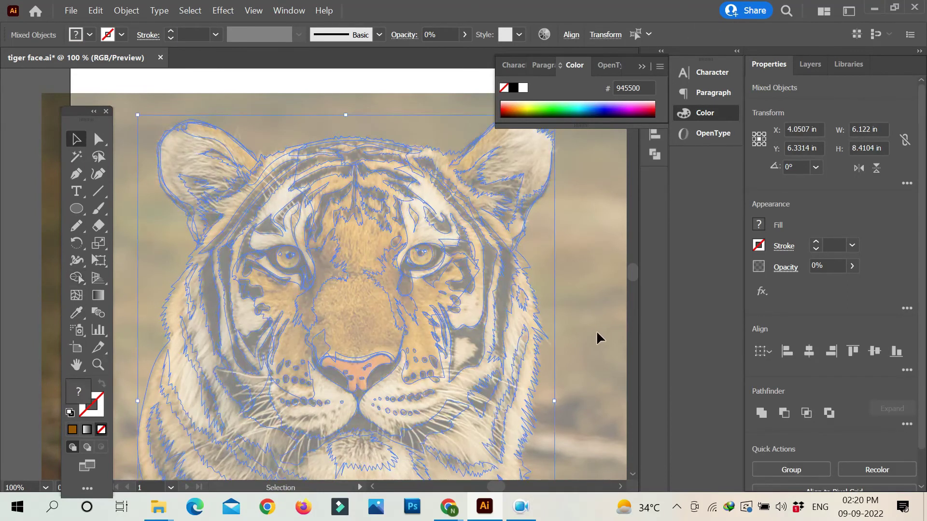
Step: Open the Layers panel and bring up arrange options for a tiger path without changing it
click(375, 298)
key(F7)
right_click(356, 284)
click(572, 454)
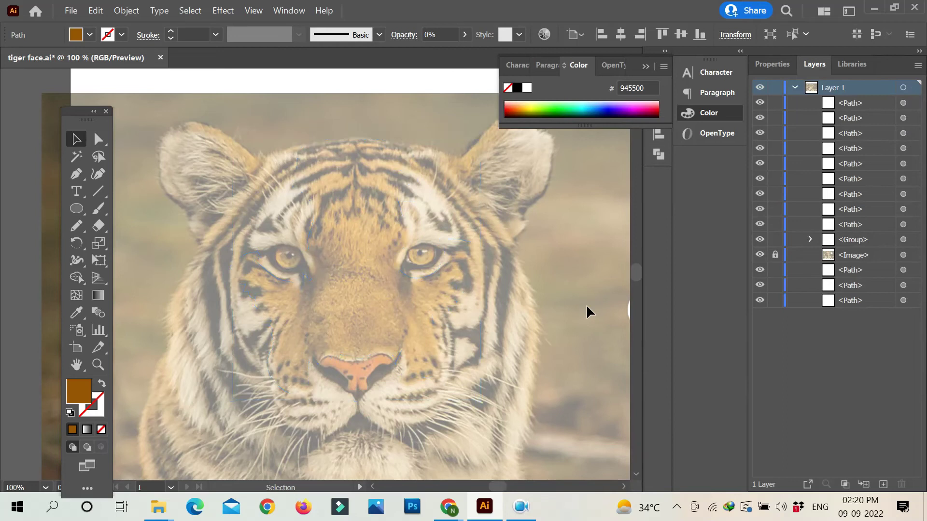
Step: Hide the tiger photo, restore the artwork to full opacity, and show the Layers panel
click(586, 304)
click(760, 255)
key(ctrl+a)
key(ctrl+z)
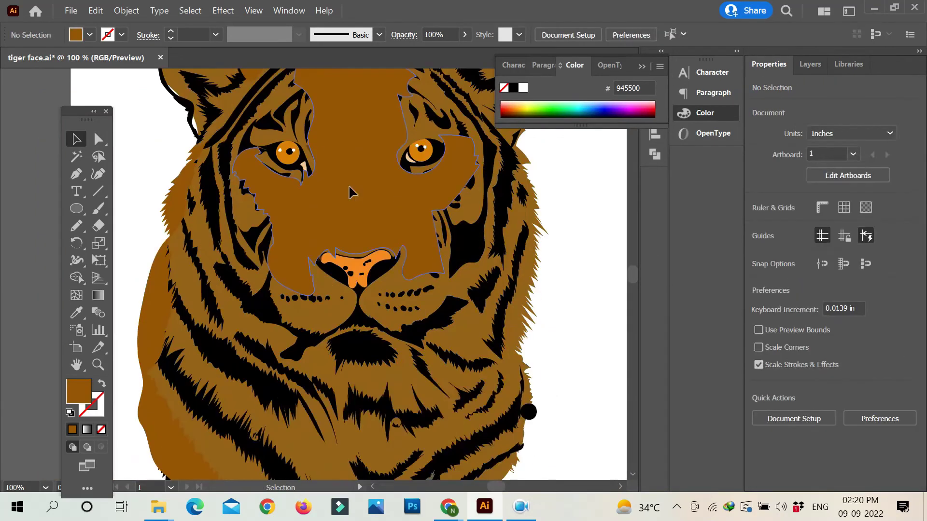
click(352, 192)
click(623, 270)
key(F7)
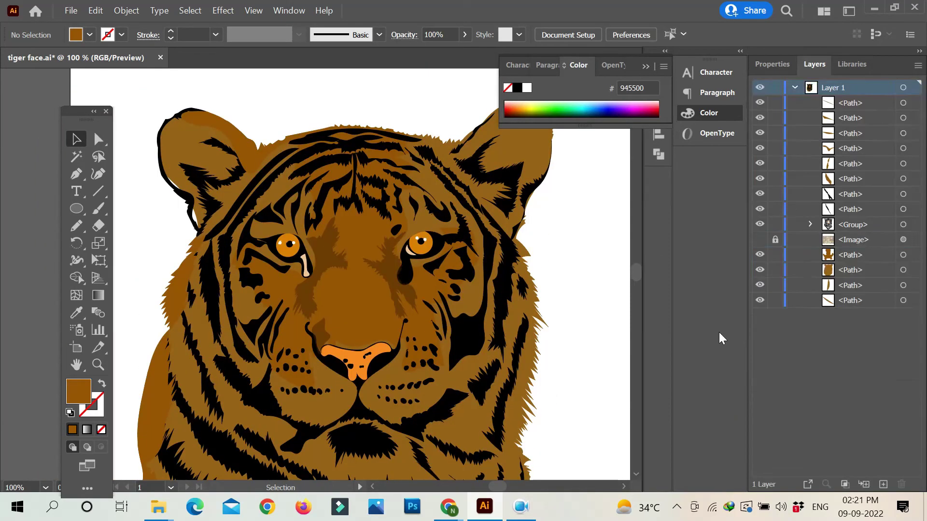
scroll(604, 280, down, 3)
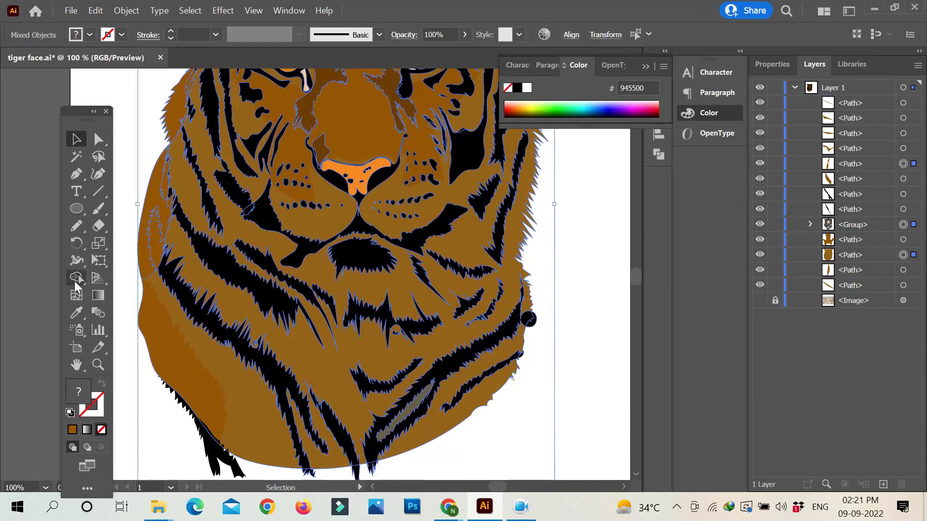
scroll(137, 153, up, 4)
Step: Reshape the head outline with curves, then deselect all the tiger paths
key(shift+grave)
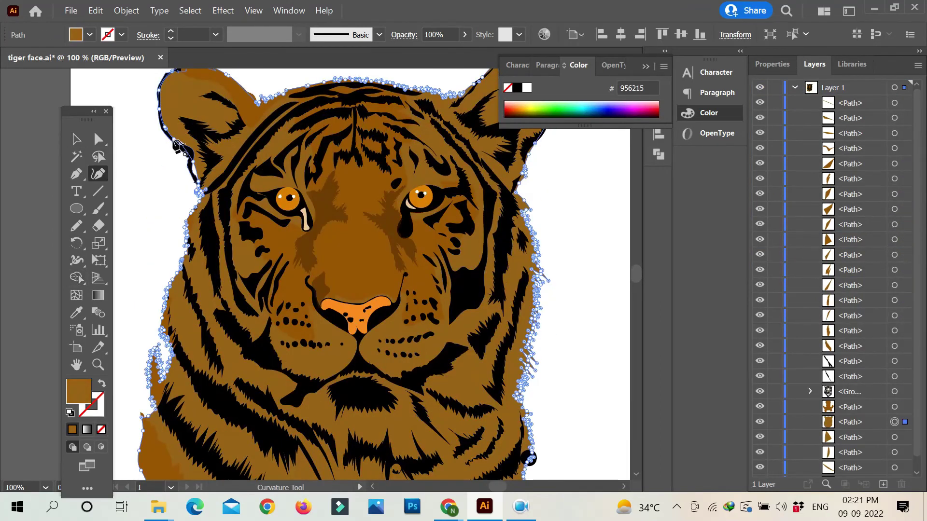
key(v)
click(596, 327)
scroll(596, 327, down, 3)
scroll(596, 326, up, 1)
key(ctrl+a)
key(ctrl+shift+a)
Step: Show the tiger photo again and set the tiger paths' opacity to 5%
click(760, 300)
key(ctrl+a)
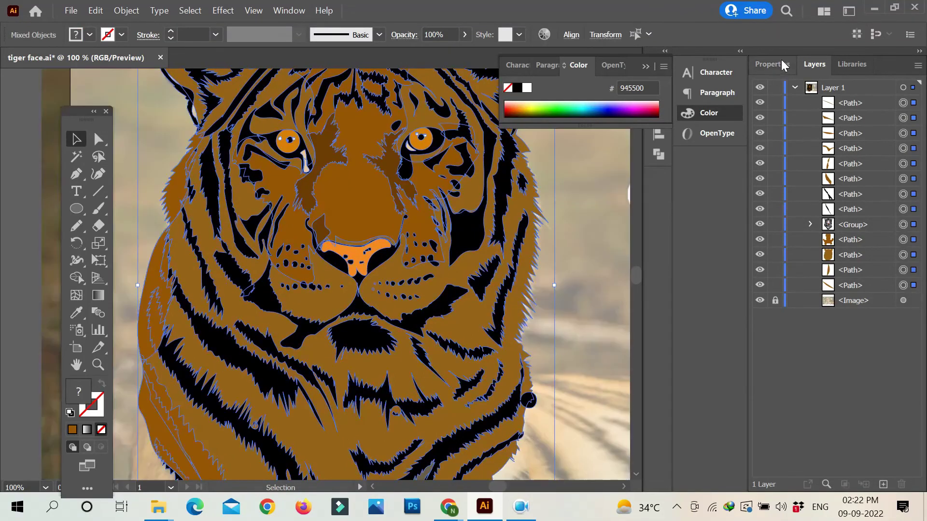
click(773, 64)
text(5)
key(ctrl+shift+a)
click(76, 226)
Step: Zoom out and draw a large brown ellipse, about 10.22 by 10.65 in, over the artboard
key(l)
key(ctrl+minus)
drag(237, 83, 585, 445)
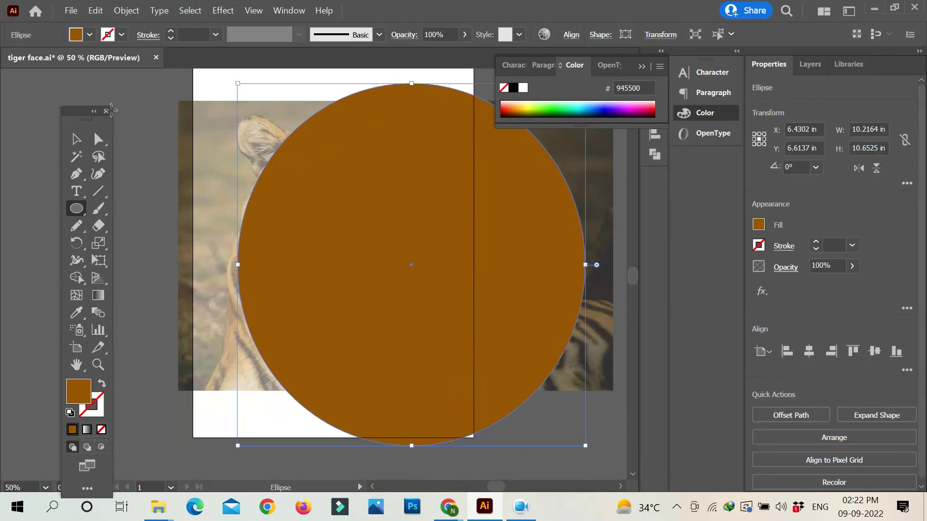
Step: Move the circle, give it the pale fur colour, then delete the stray circle
drag(339, 194, 266, 178)
key(n)
click(531, 321)
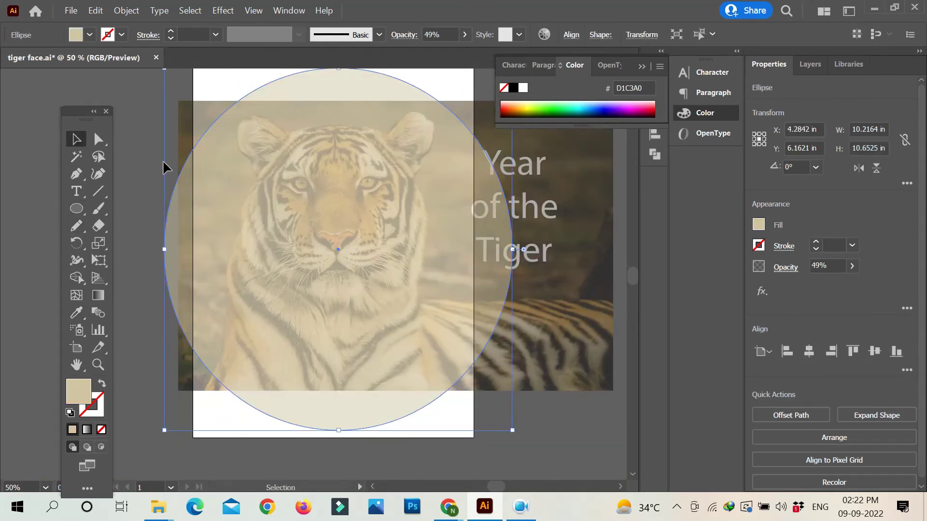
key(ctrl+a)
key(shift+m)
Step: Send the beige head outline shape to the back and adjust the artwork's opacity
alt+click(232, 242)
key(v)
right_click(266, 348)
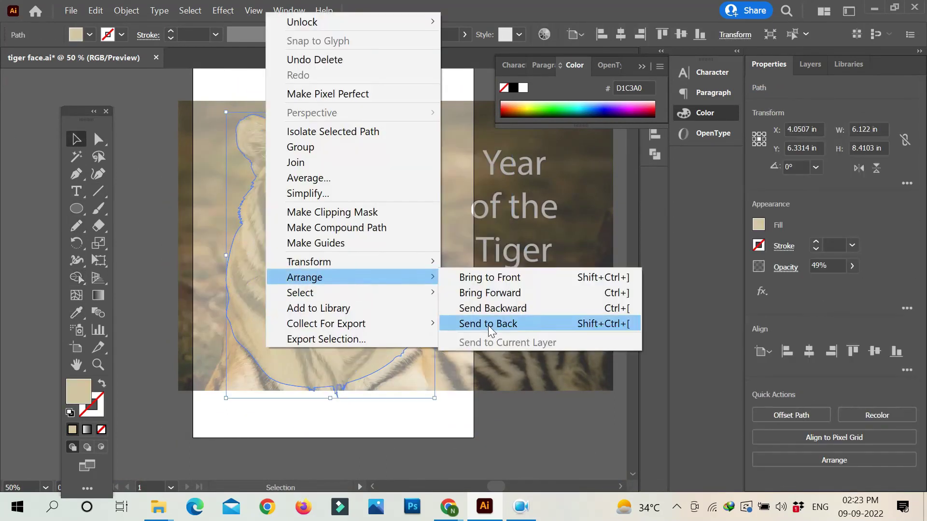
click(488, 326)
key(ctrl+a)
click(852, 266)
drag(821, 284, 796, 285)
Step: Send the brown side shape to the back, then select all the tiger artwork
click(295, 367)
right_click(295, 367)
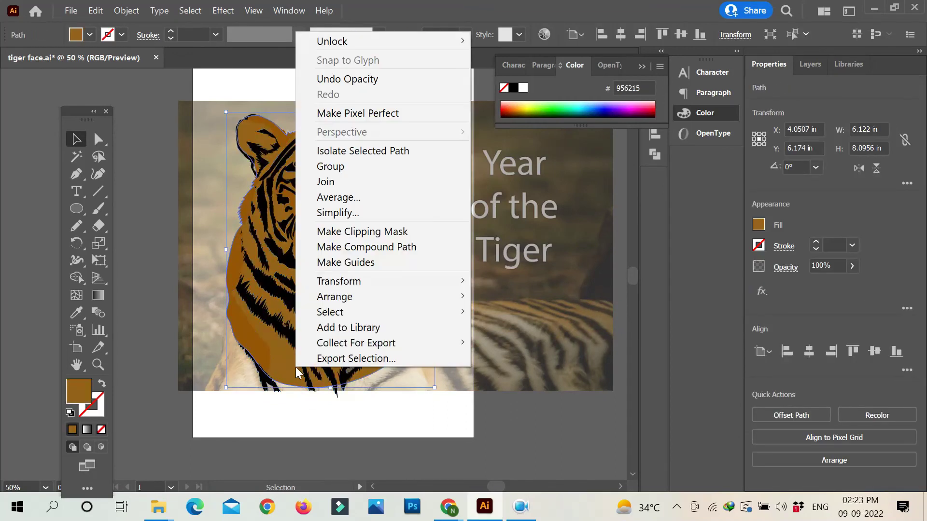
click(503, 346)
click(502, 342)
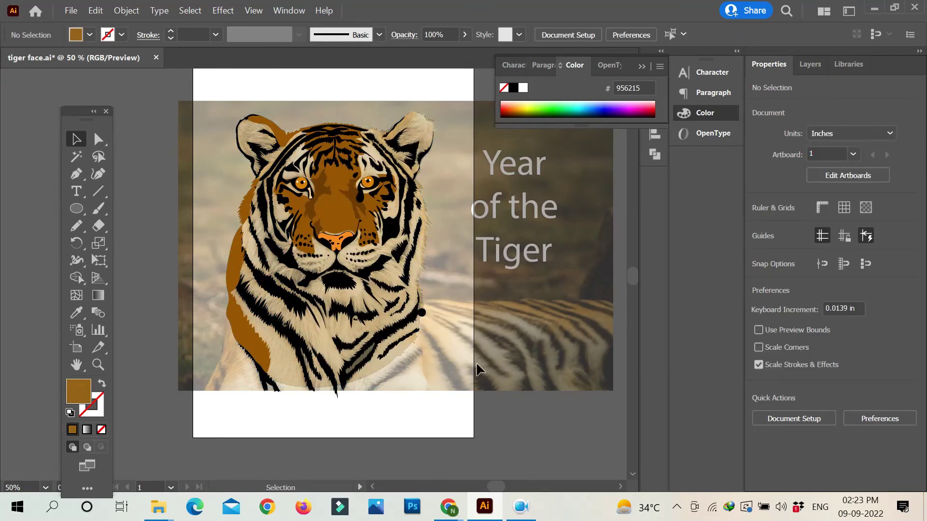
click(814, 65)
click(775, 65)
key(ctrl+a)
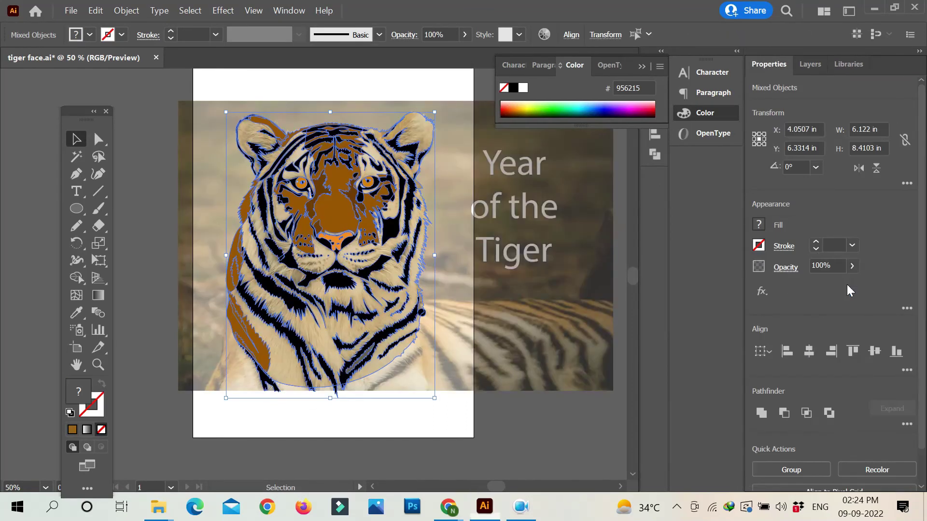
Step: Fade the tiger artwork to 0% opacity and zoom in on the tiger's face
drag(847, 284, 802, 285)
click(503, 397)
key(ctrl+1)
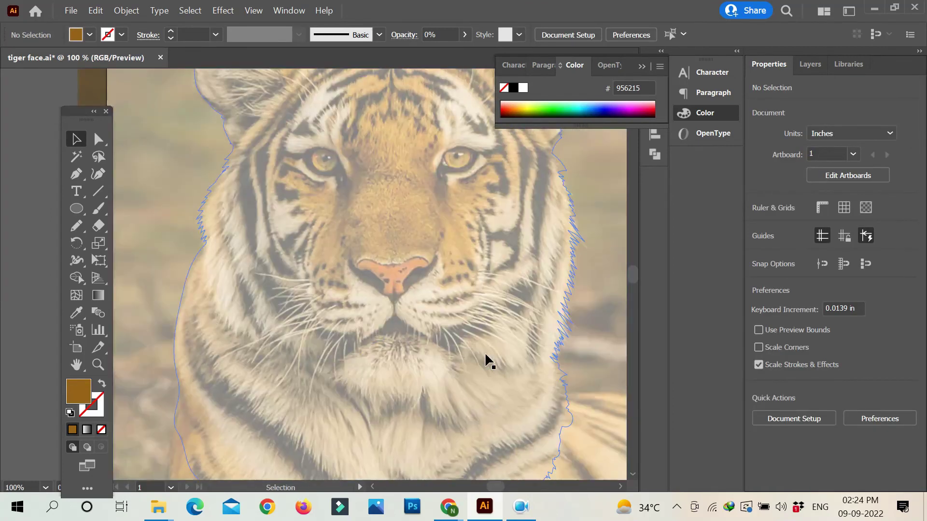
key(n)
Step: Hide the Image layer and restore the tiger artwork to full opacity
click(816, 64)
click(760, 330)
click(772, 65)
key(ctrl+a)
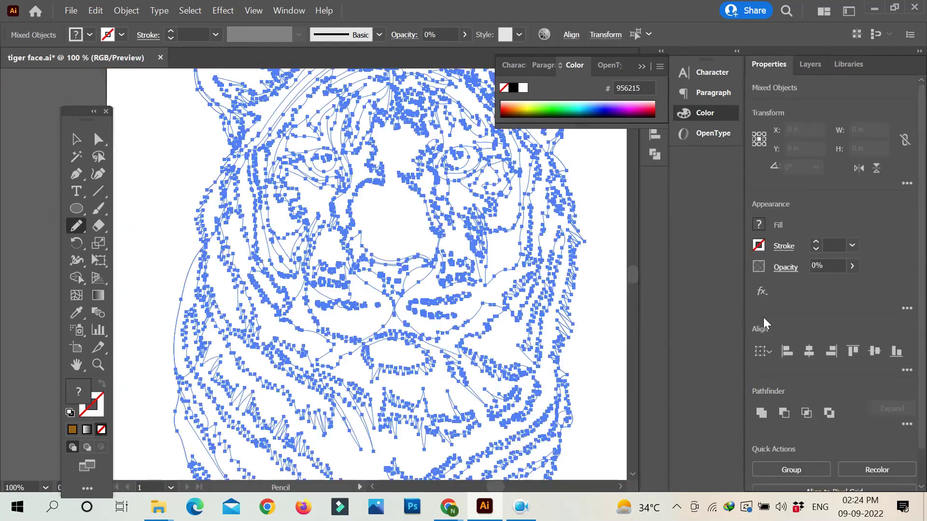
drag(801, 285, 867, 285)
key(v)
key(ctrl+shift+a)
Step: Isolate the face mask and eyedropper its light orange #EAAC60 onto the left side patch
double_click(387, 217)
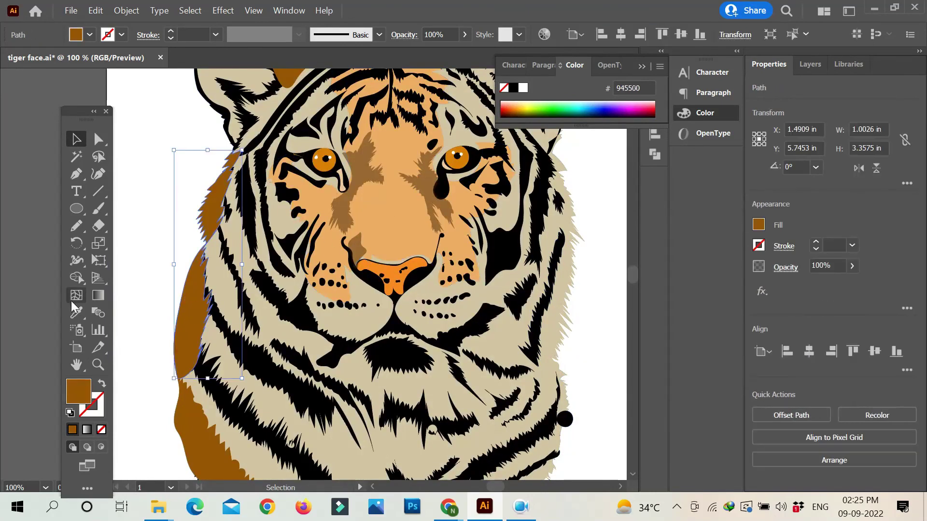
click(76, 312)
click(376, 218)
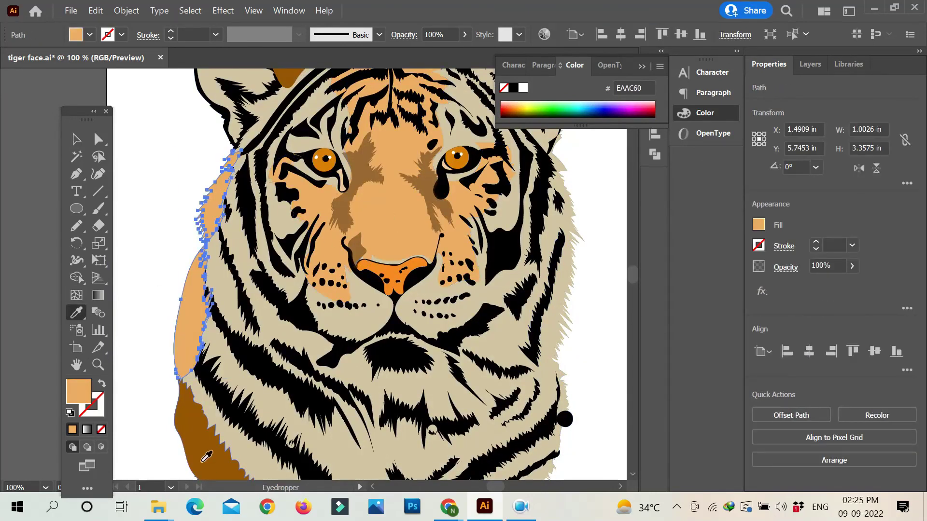
scroll(376, 333, up, 3)
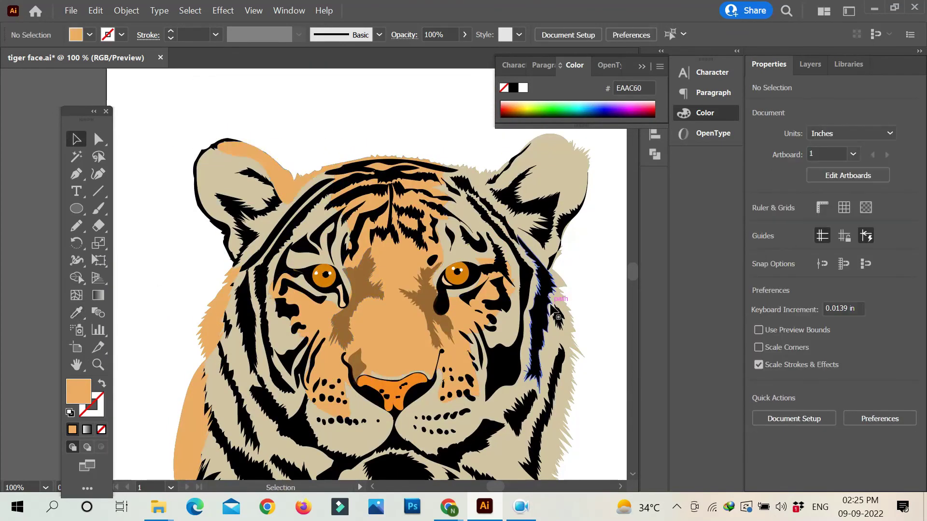